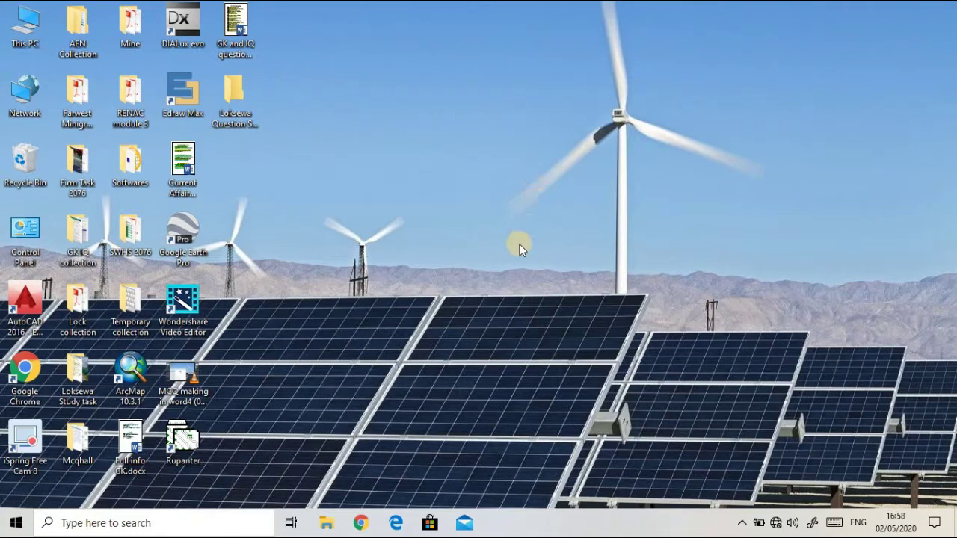
Launch Word 2016 from Windows search and start a new blank document.
click(231, 523)
text(W)
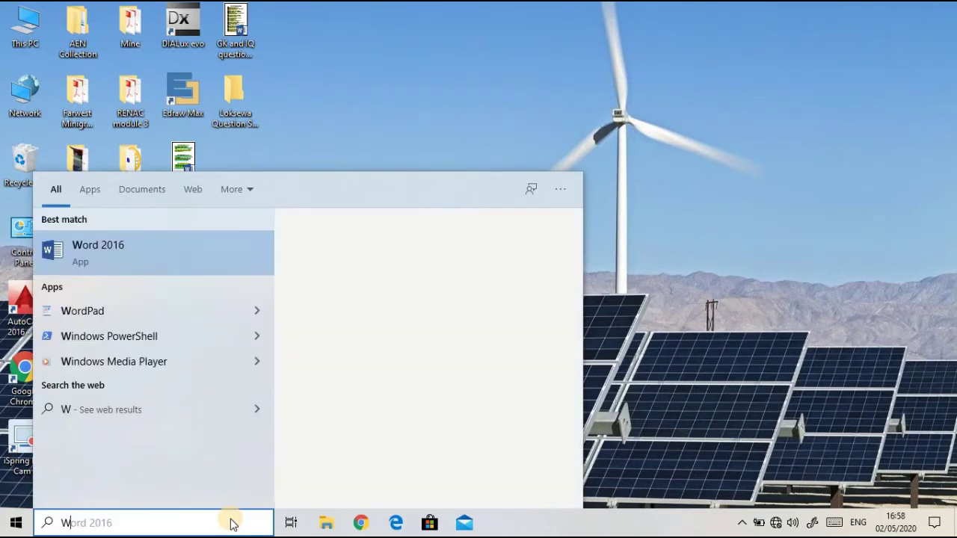
key(BackSpace)
text(word)
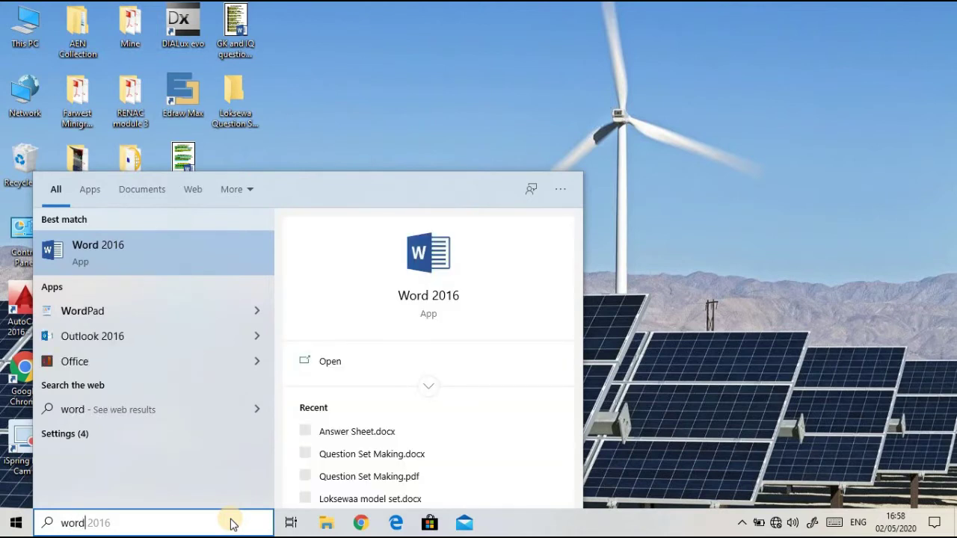
click(152, 265)
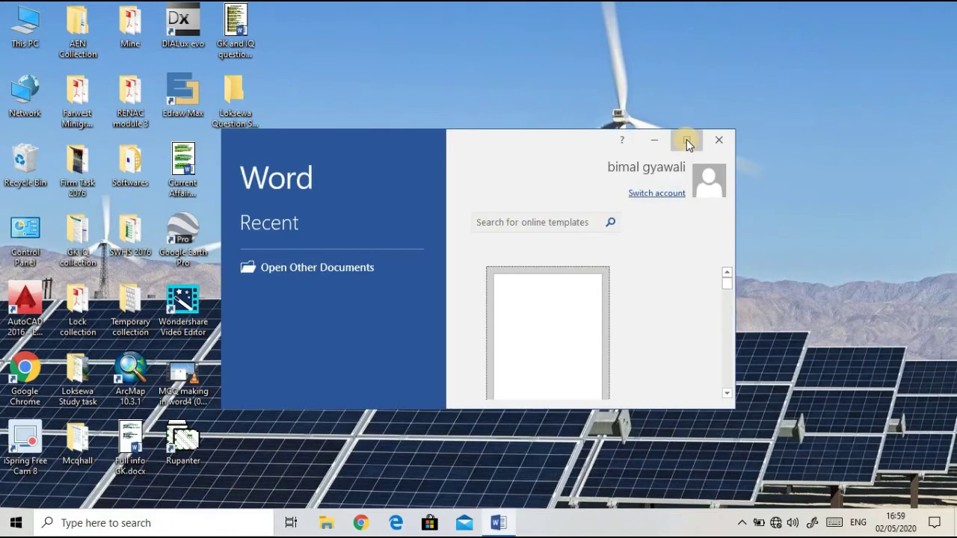
click(686, 140)
click(383, 160)
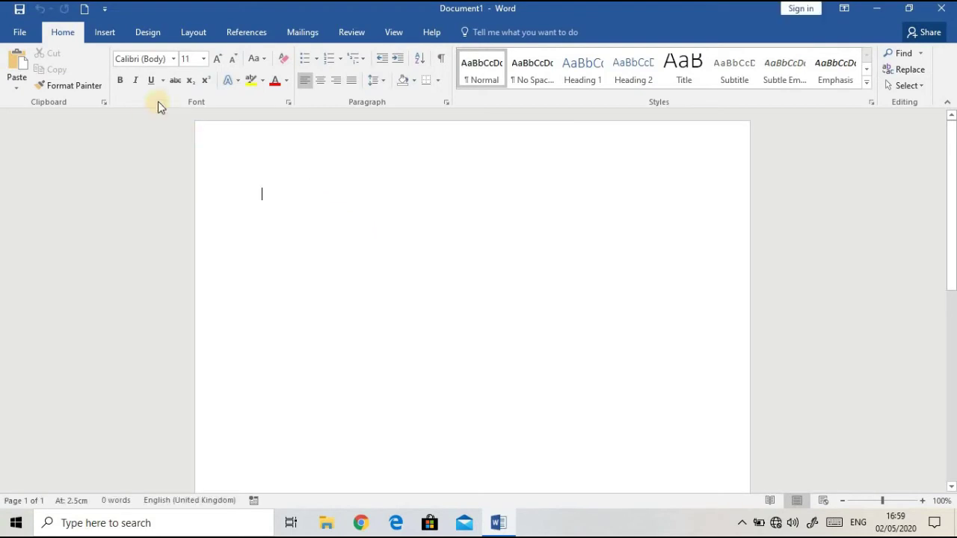
Type the heading 'MCQ exam for All' in Times New Roman 14.
click(174, 63)
click(174, 63)
click(174, 63)
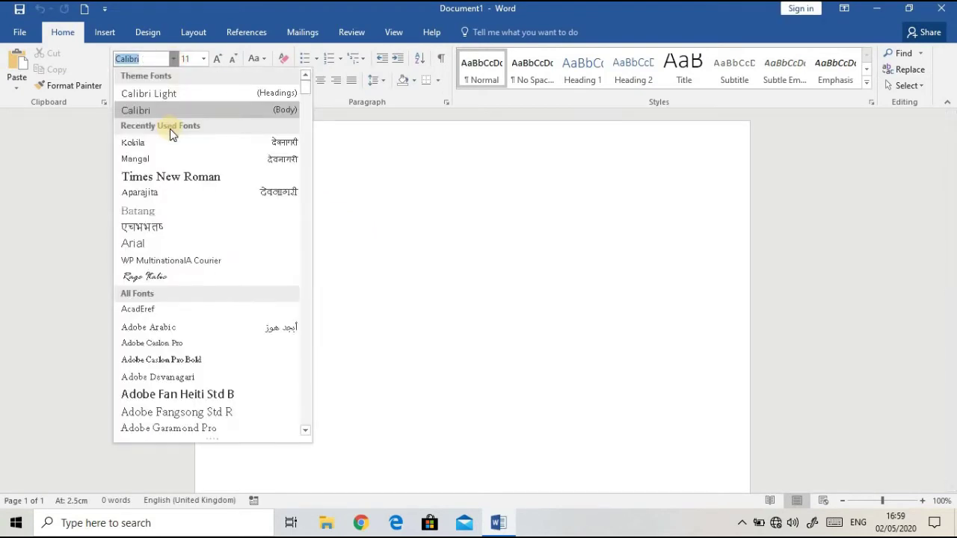
click(172, 177)
click(203, 59)
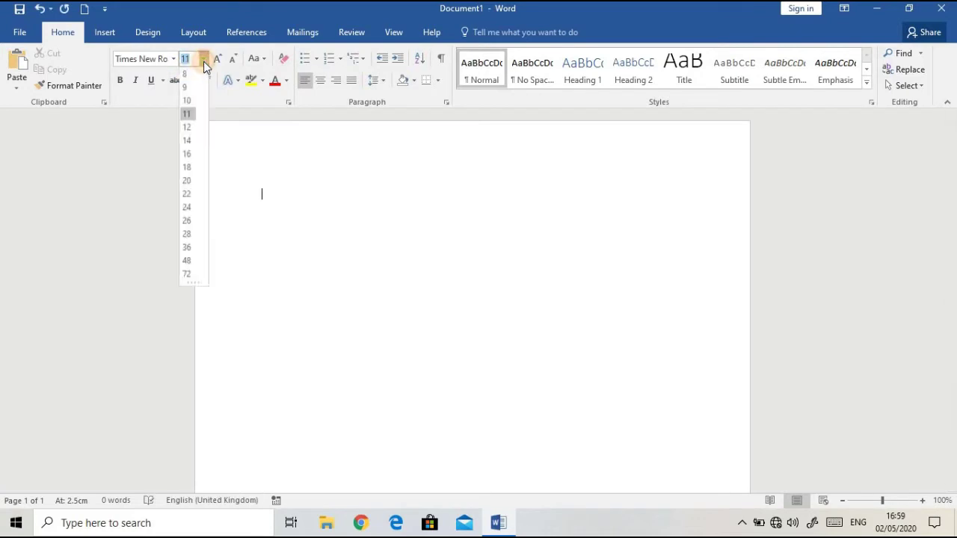
click(192, 142)
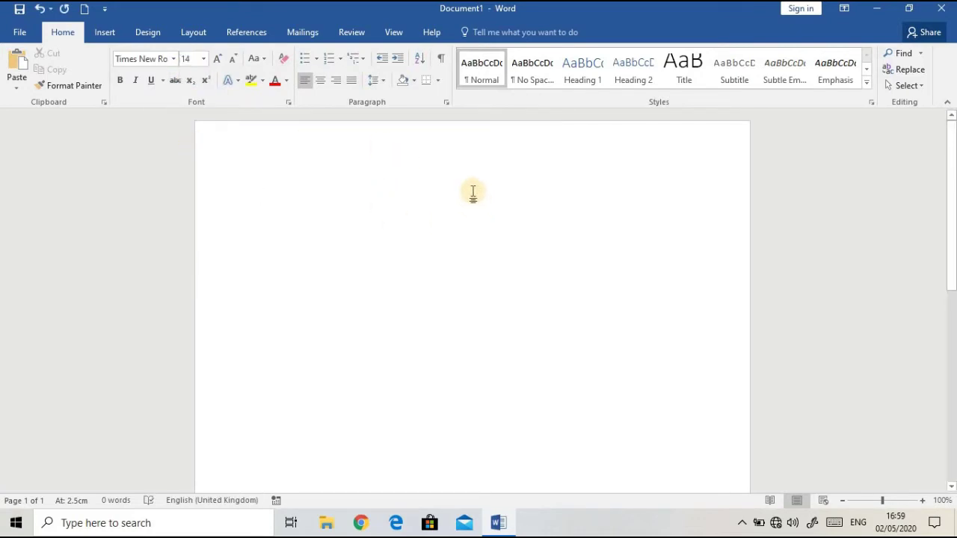
text(MC)
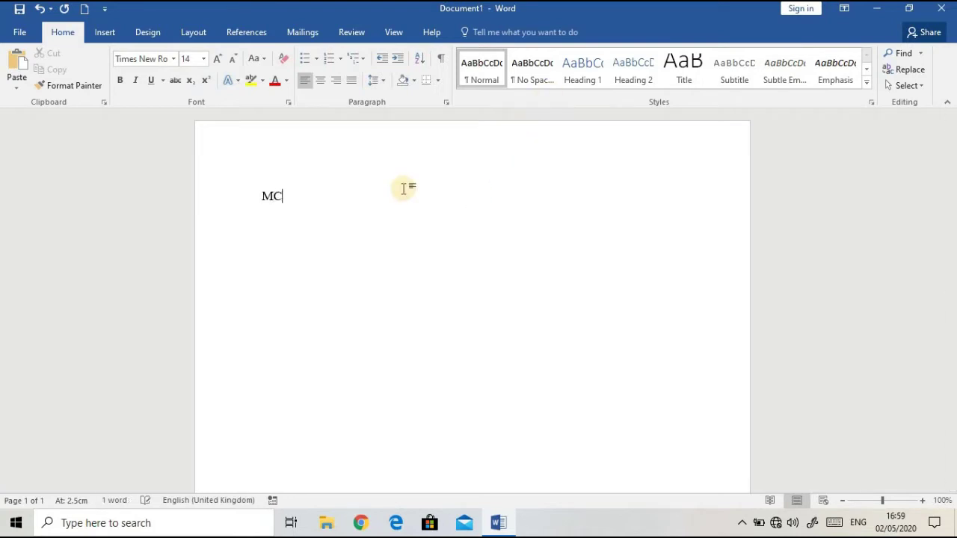
text(Q exam for )
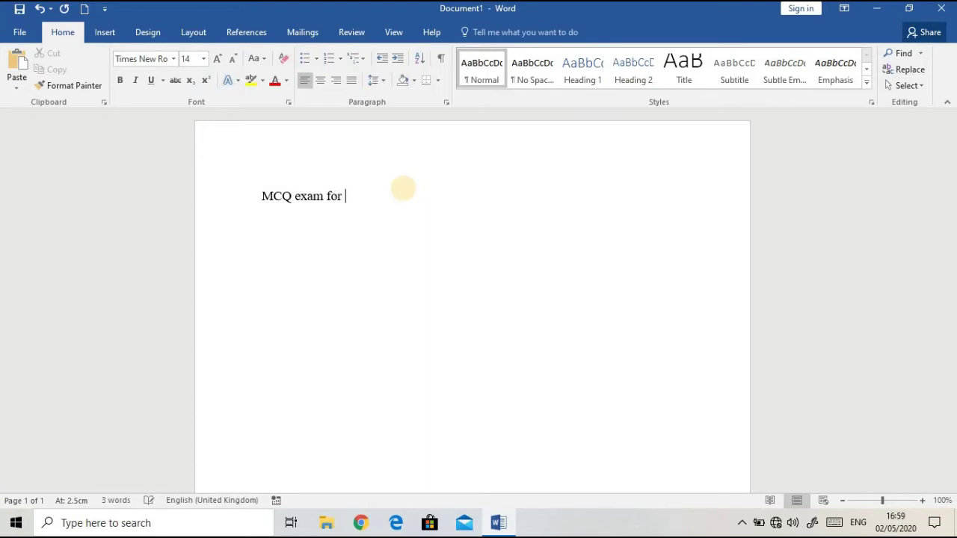
text(All)
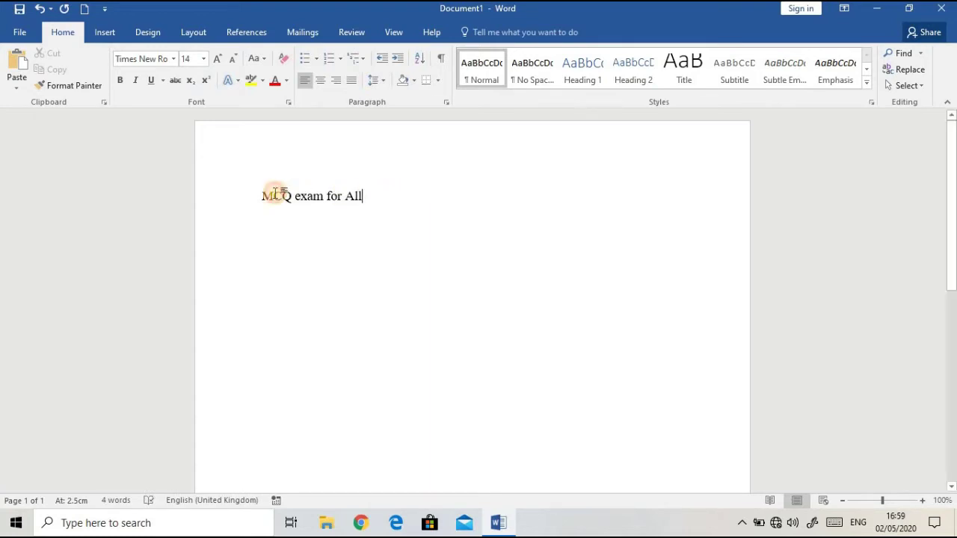
Enlarge the heading to 48 pt, make it bold and centre it.
click(243, 198)
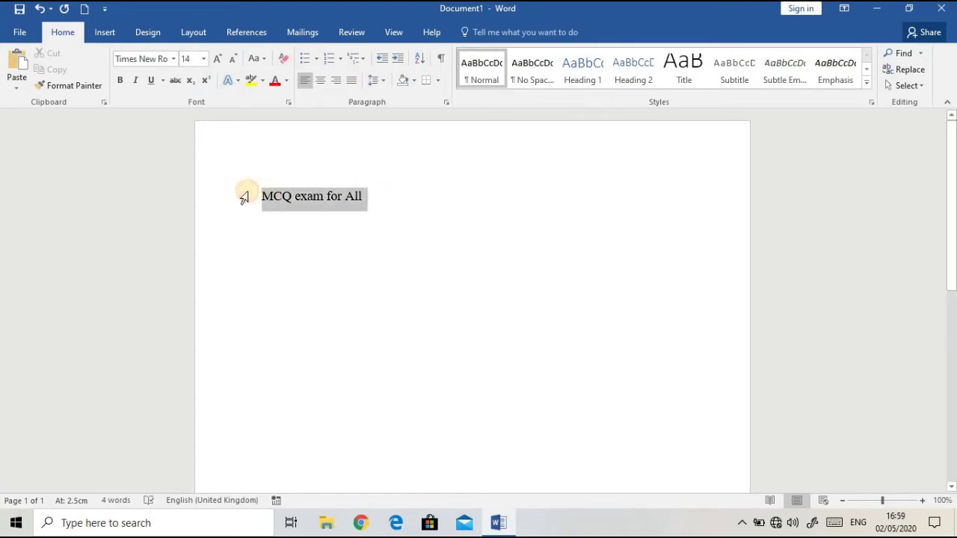
click(215, 58)
click(215, 58)
click(215, 58)
click(216, 58)
click(215, 58)
click(215, 58)
click(215, 58)
click(215, 58)
click(216, 58)
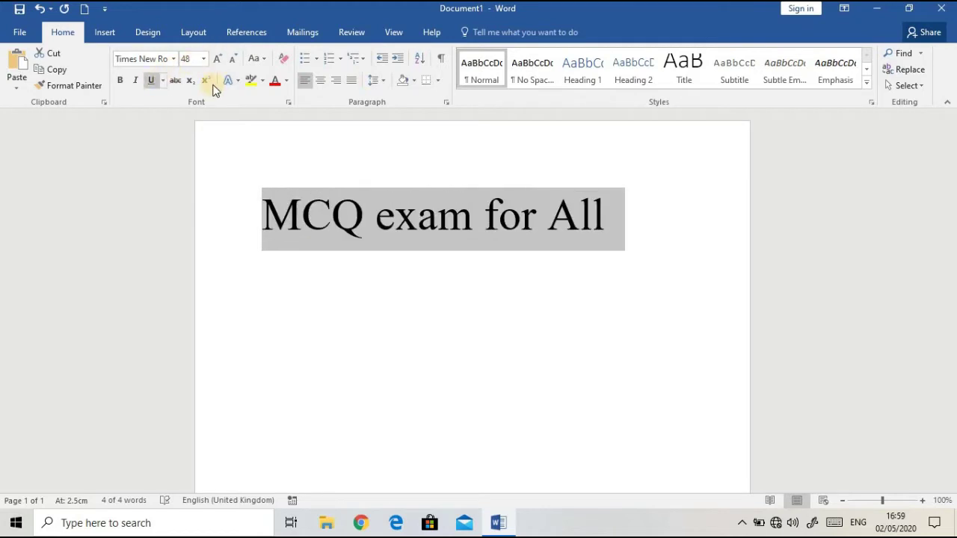
click(121, 80)
click(320, 80)
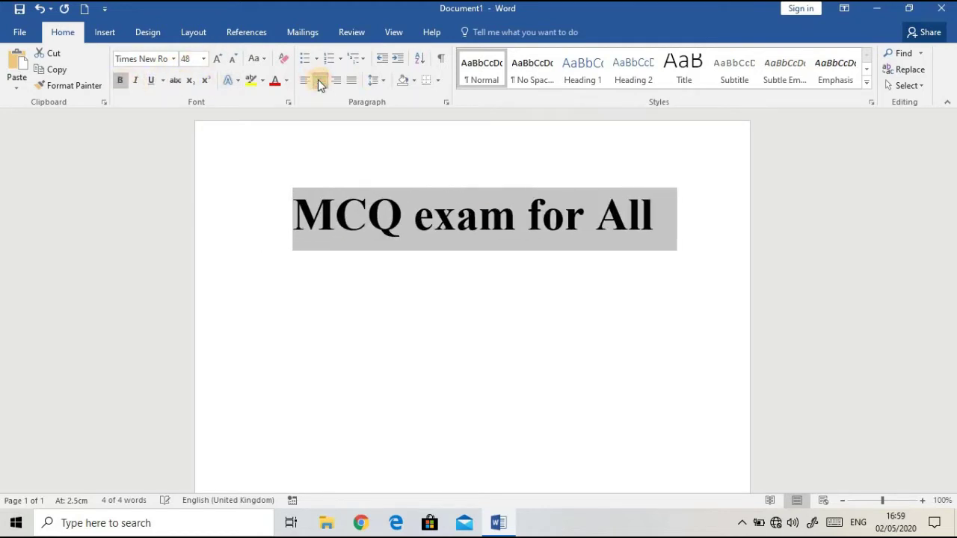
Start a new line below the heading that is unbolded, left-aligned and 18 pt.
click(657, 220)
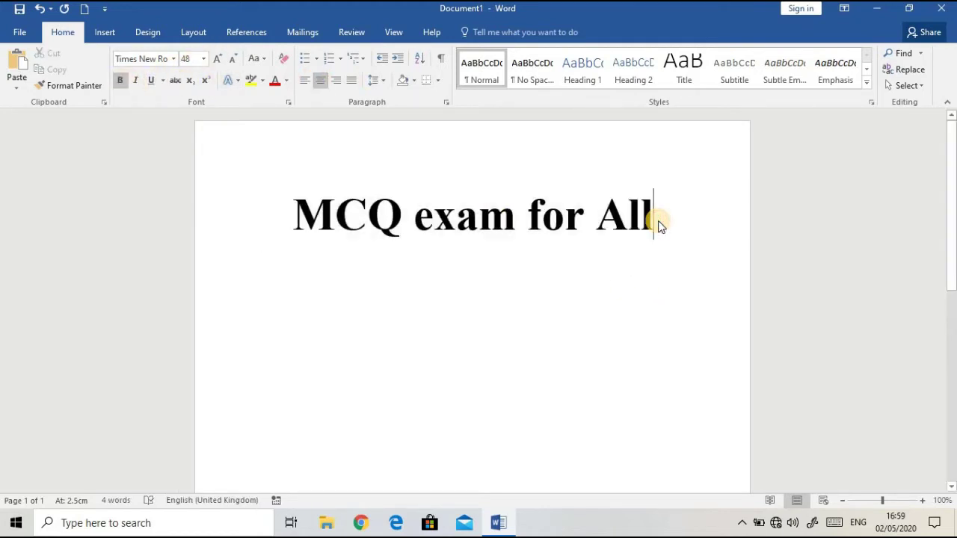
key(Return)
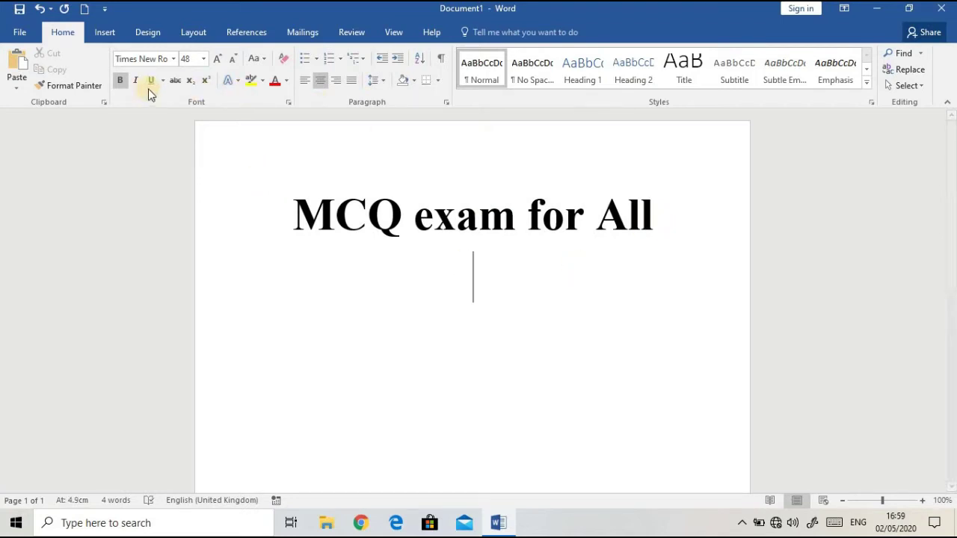
click(120, 80)
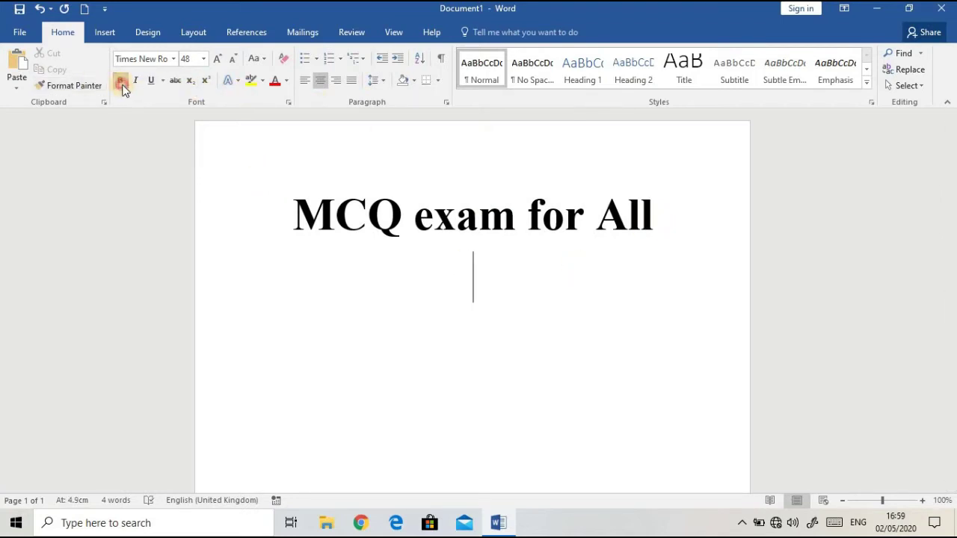
click(303, 84)
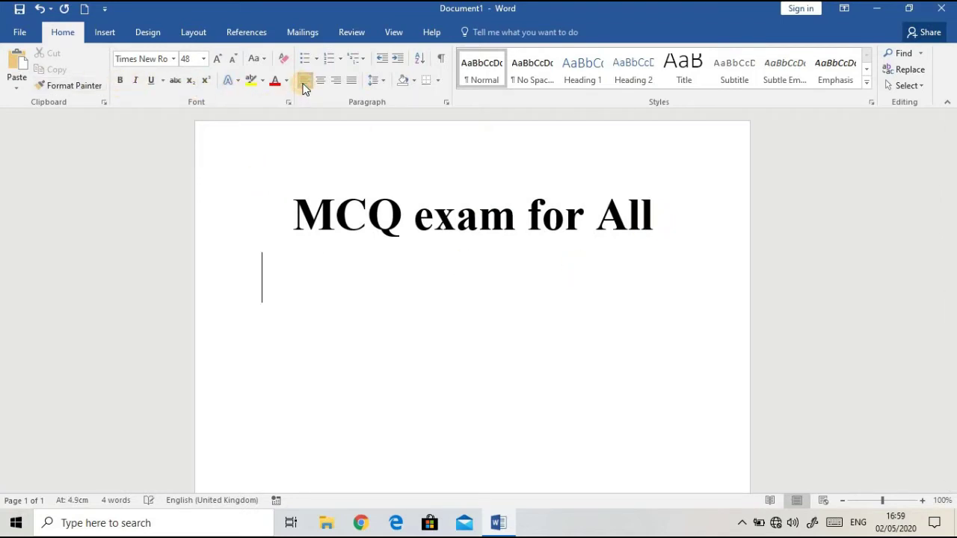
click(231, 59)
click(231, 59)
click(231, 60)
click(231, 59)
click(231, 59)
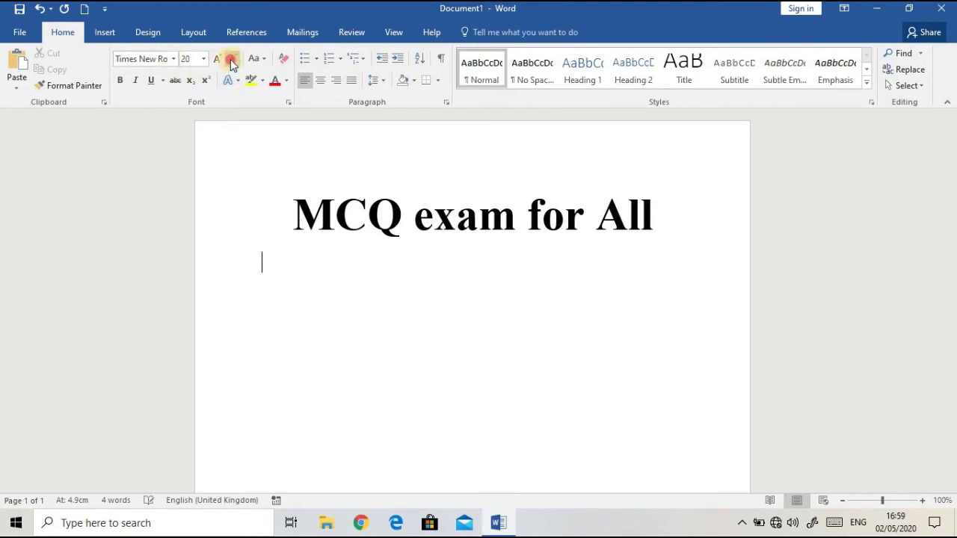
click(231, 59)
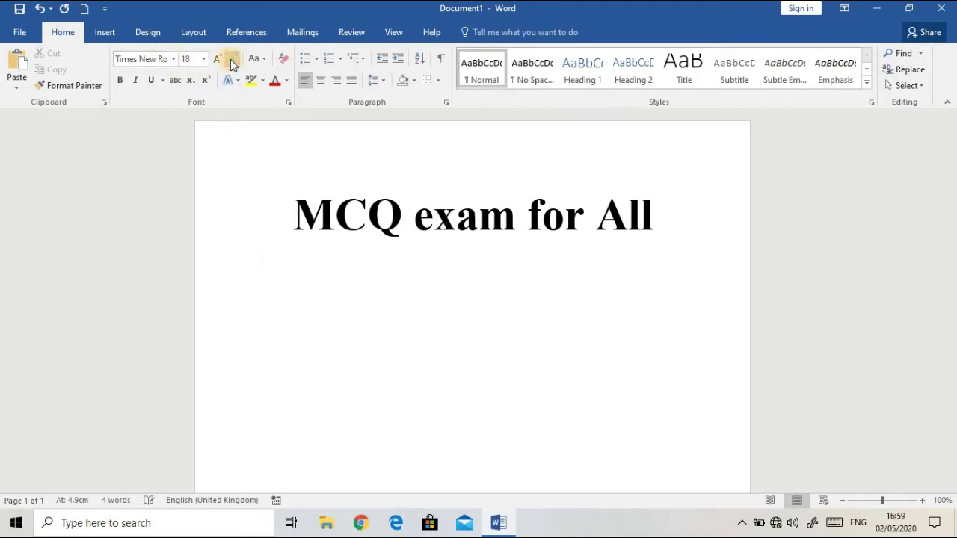
click(193, 33)
Apply the Narrow margin preset to the page.
click(25, 88)
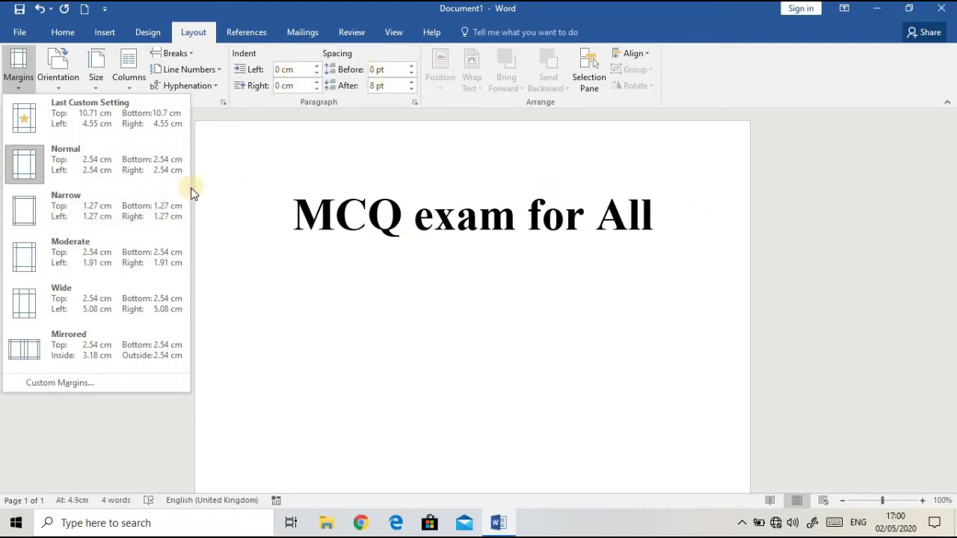
click(107, 215)
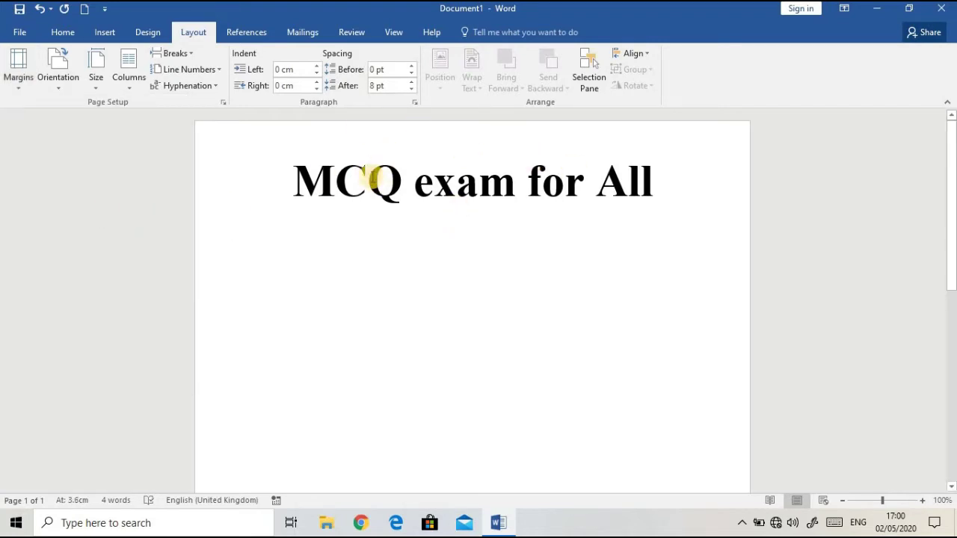
click(63, 32)
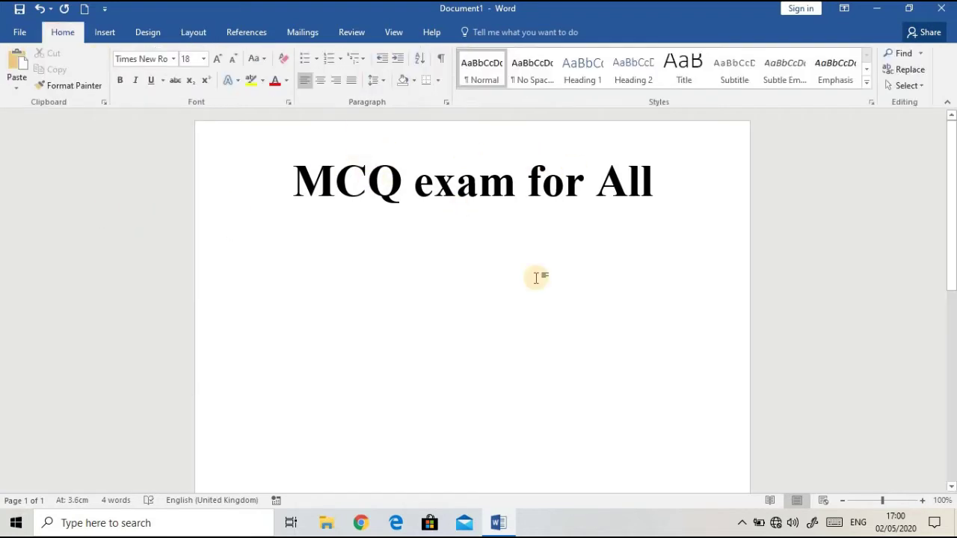
Type Key(A) and Subject: General knowledge left, with Full Marks: 100 and Pass Marks: 40 right.
text(Ke)
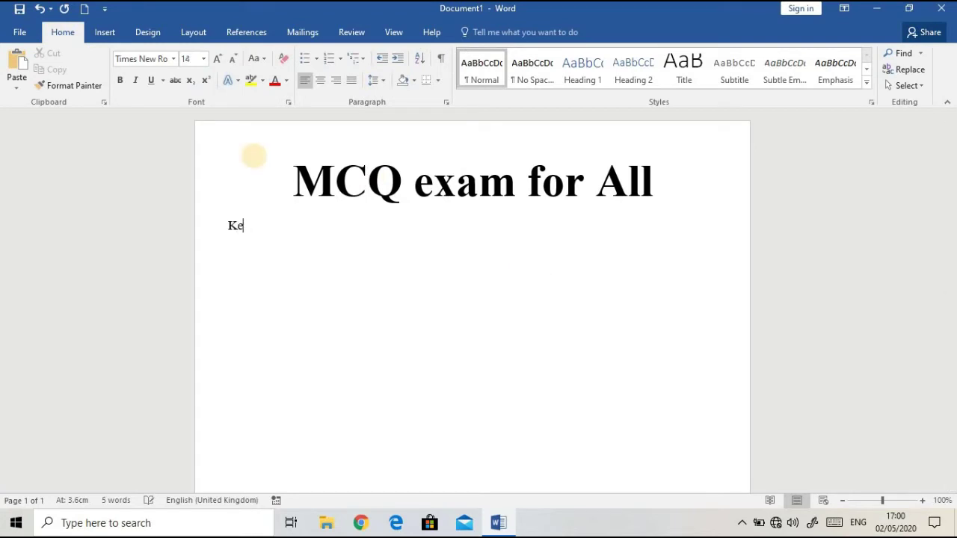
text(y*)
key(BackSpace)
text(()
text(ull Marks: 100)
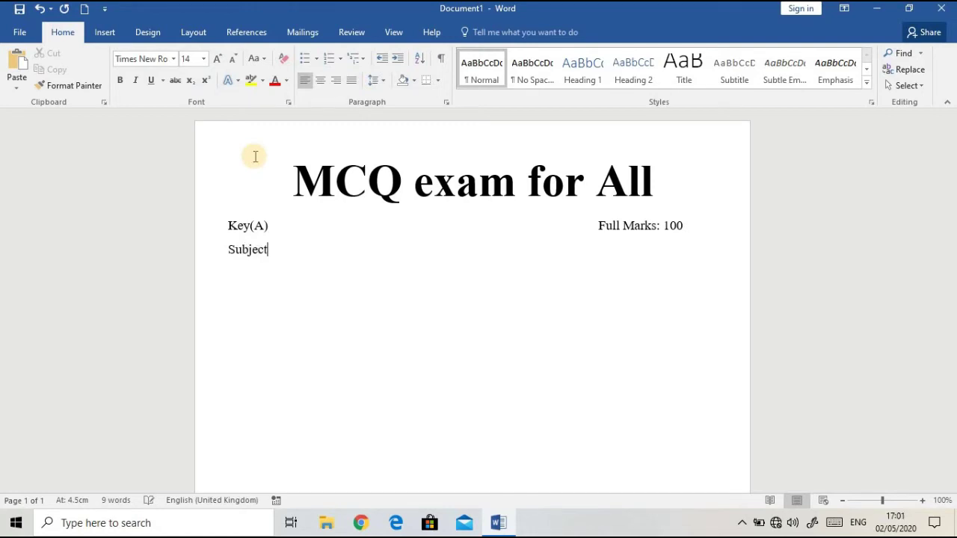
text(: General)
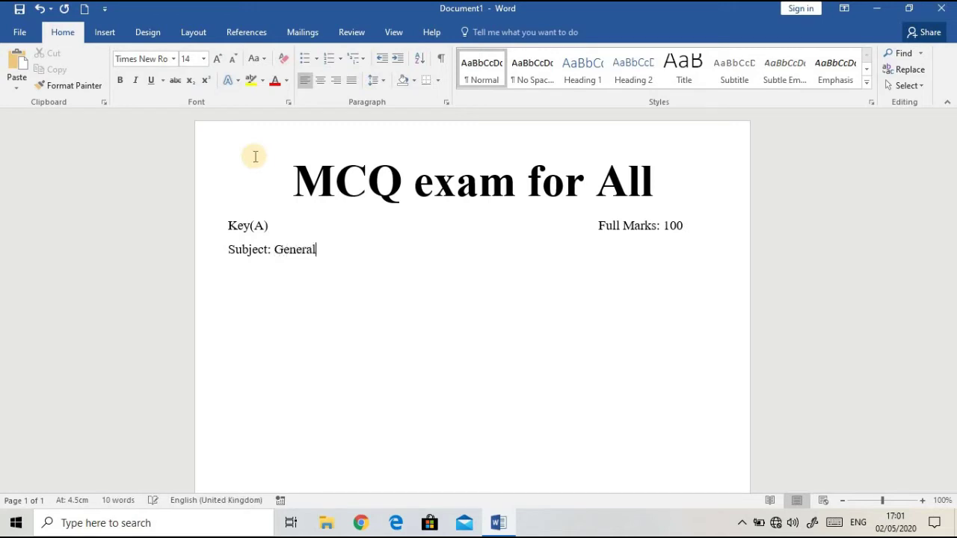
text( knowledge	)
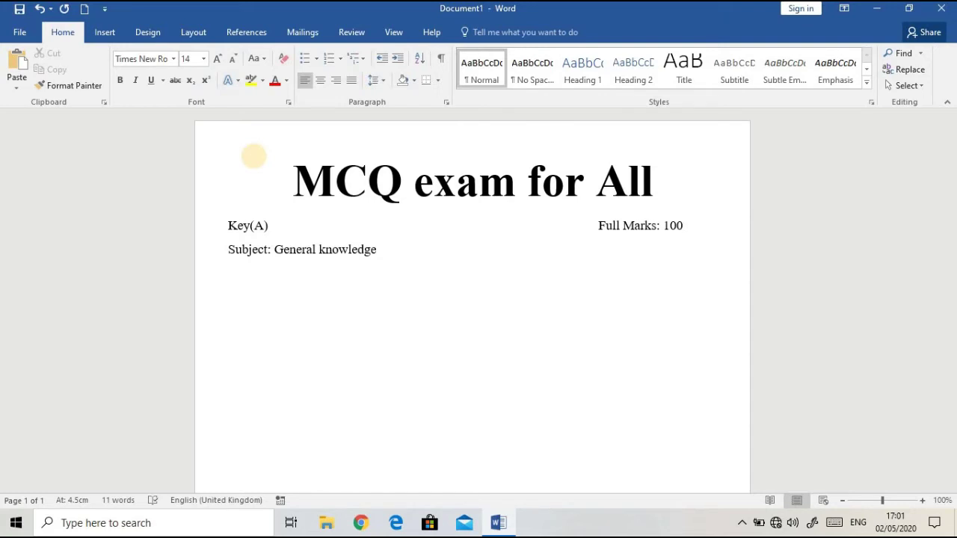
text(Pass Marks: 40)
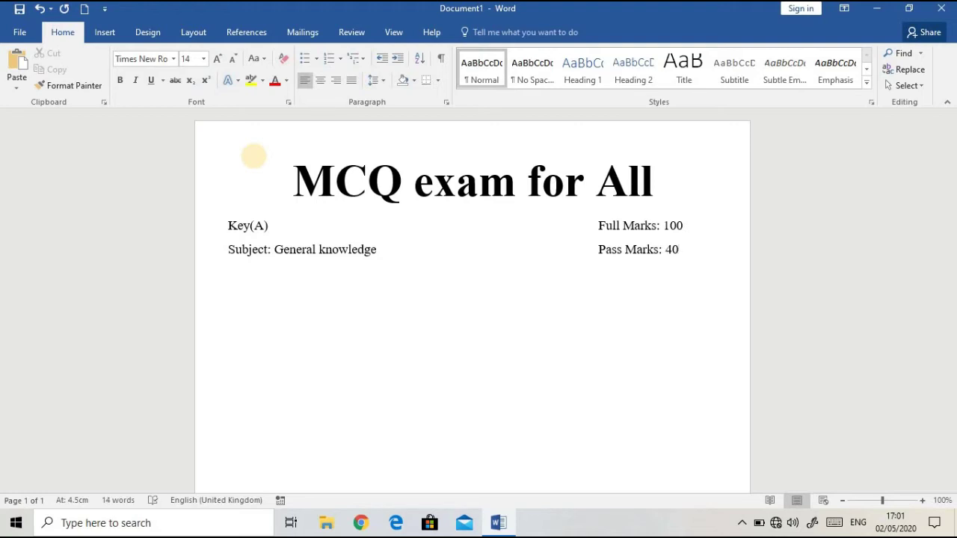
key(Return)
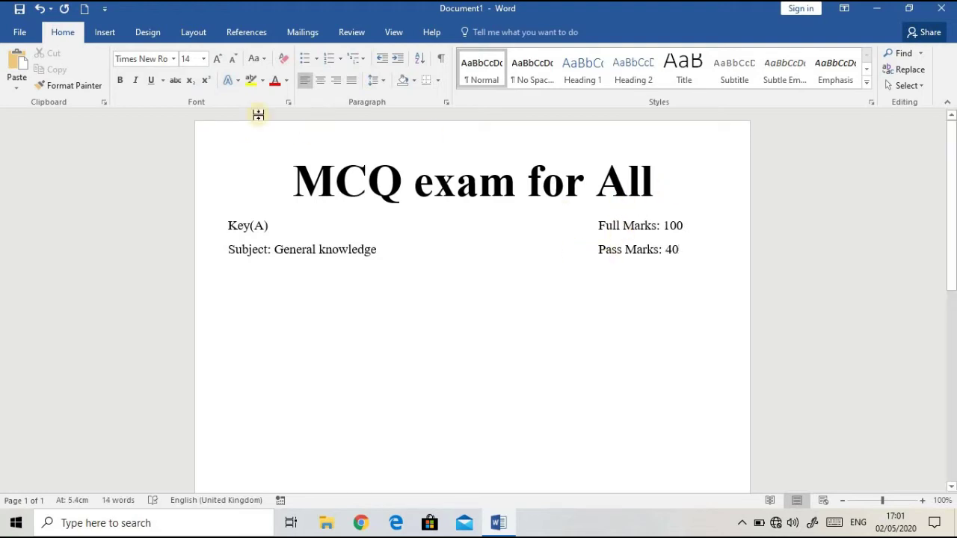
click(105, 32)
Create a custom text watermark reading 'MCQ Exam Model Set'.
click(151, 33)
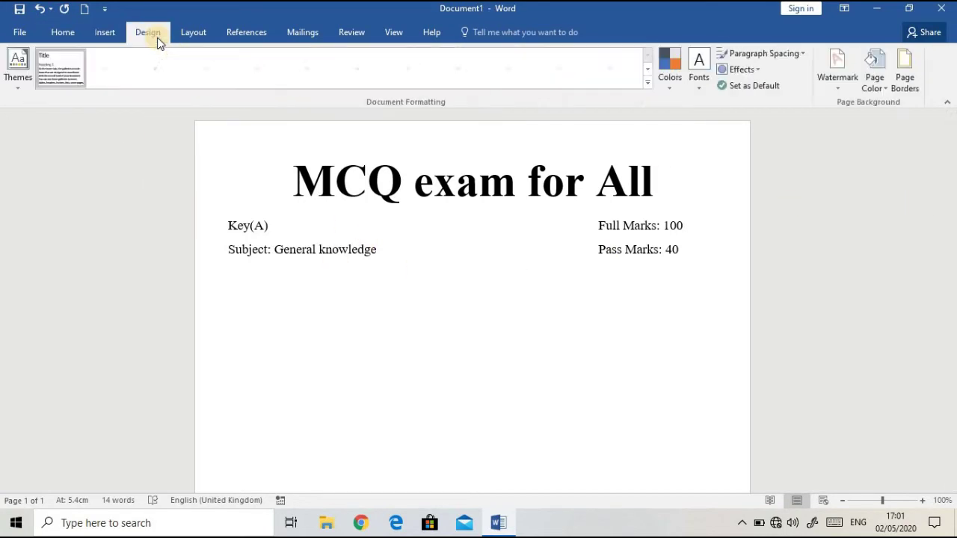
click(838, 87)
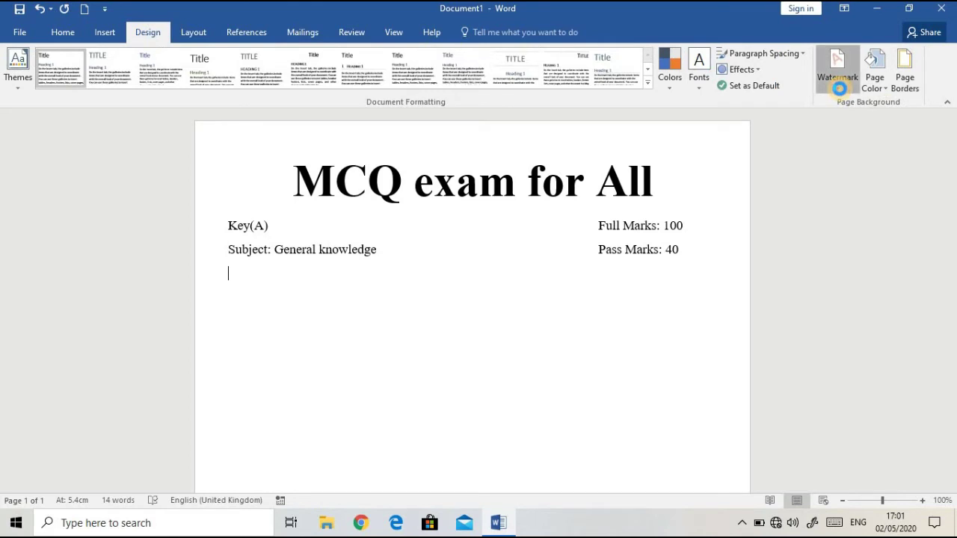
click(737, 324)
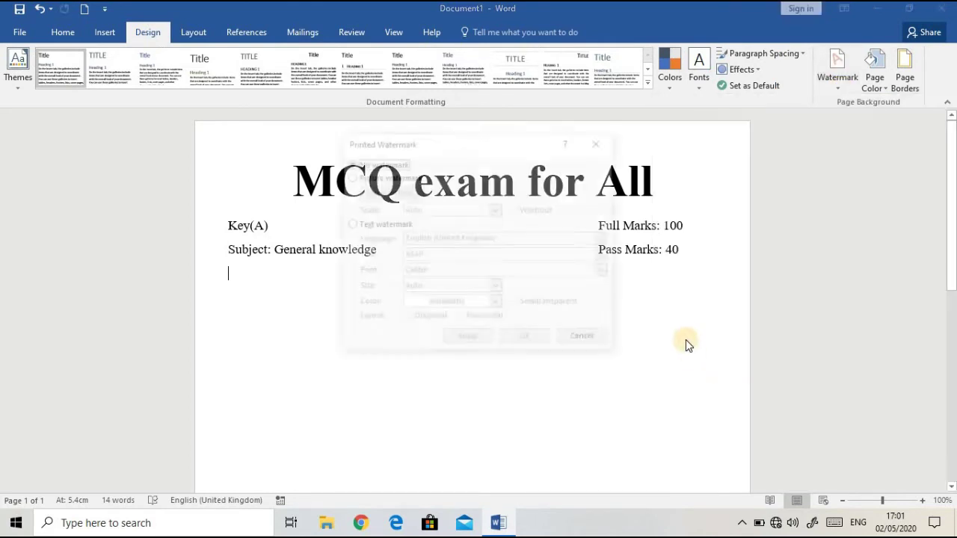
click(353, 224)
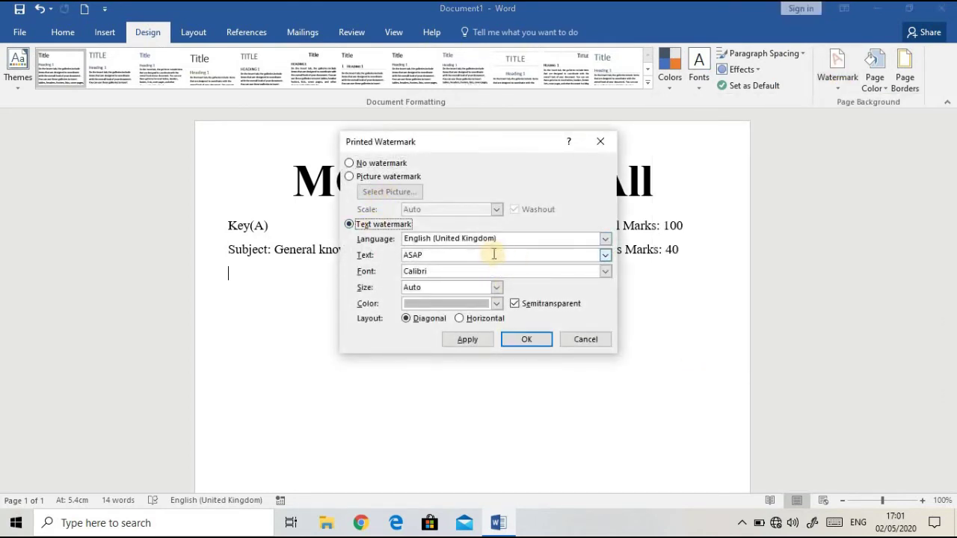
click(387, 255)
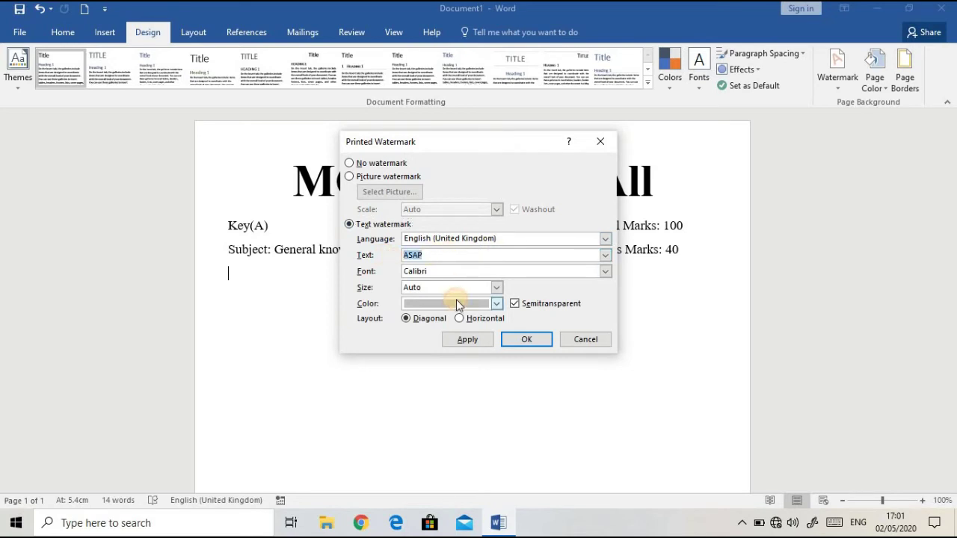
text(MCQ Exam Model Set)
Set the watermark font to Cambria with a diagonal layout and apply it.
click(602, 273)
scroll(455, 295, up, 5)
click(455, 306)
click(459, 318)
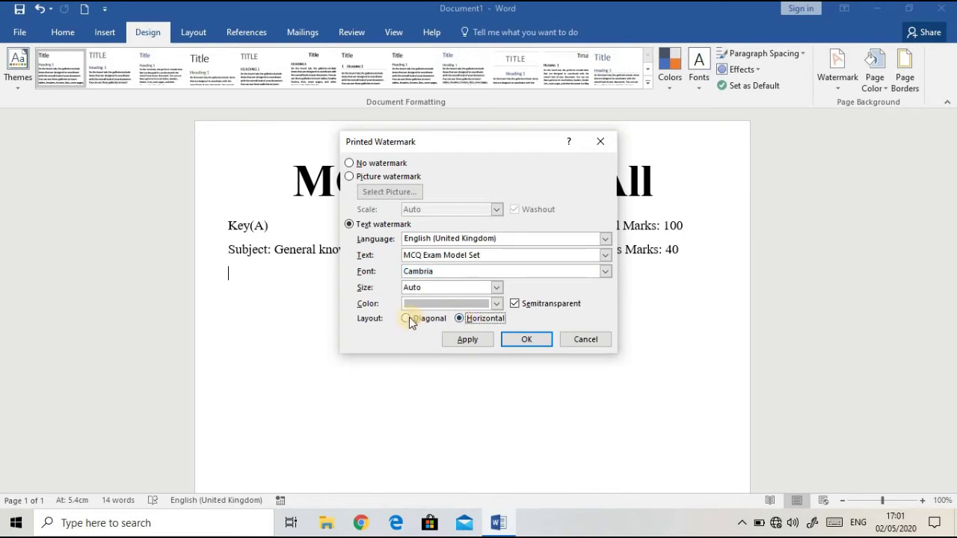
click(406, 318)
click(468, 339)
click(527, 340)
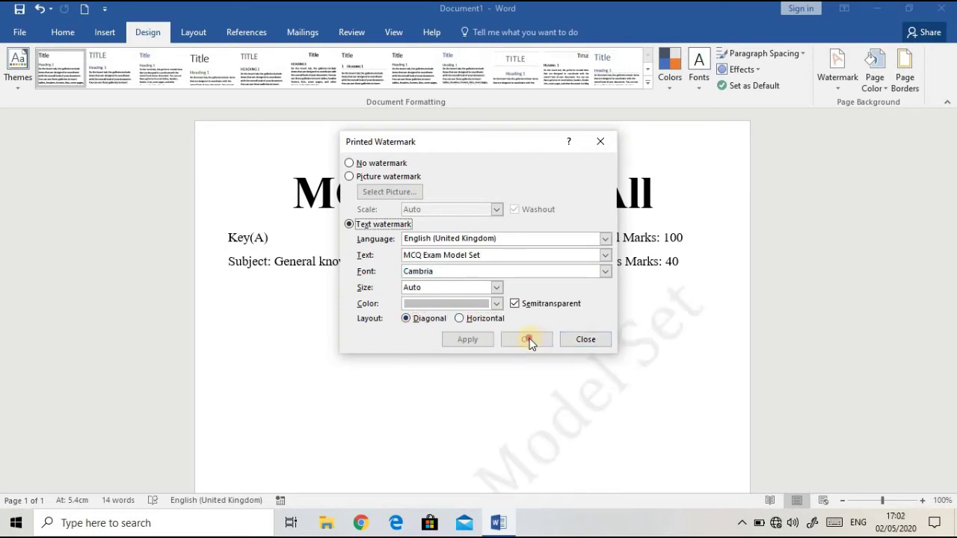
scroll(486, 327, down, 9)
scroll(385, 311, up, 2)
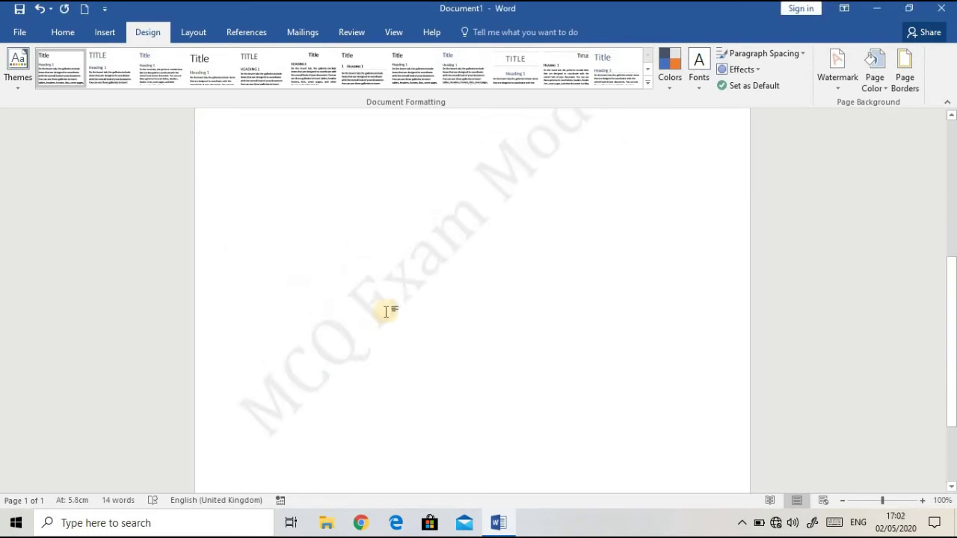
scroll(495, 257, up, 8)
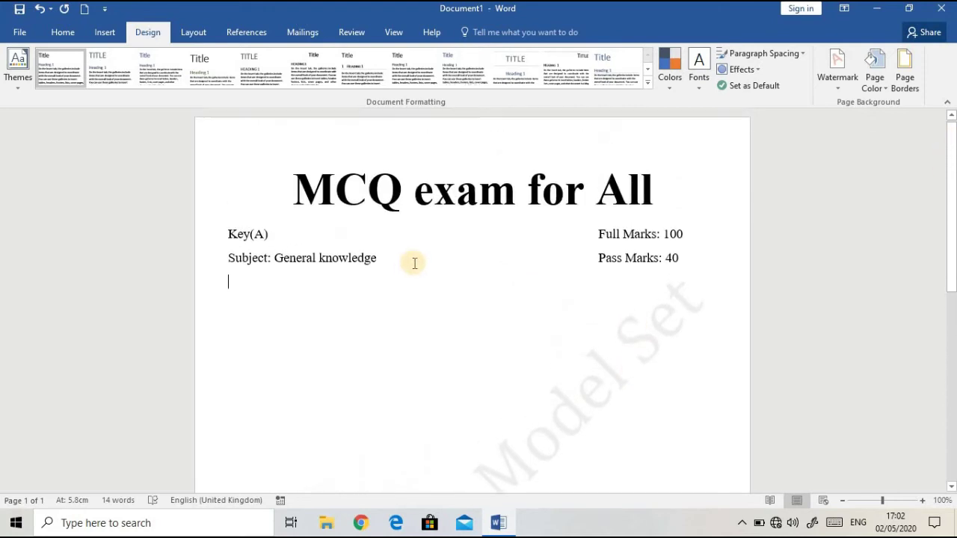
Make the page background Blue-Gray, Text 2, Darker 50% and choose a Box page border.
click(873, 86)
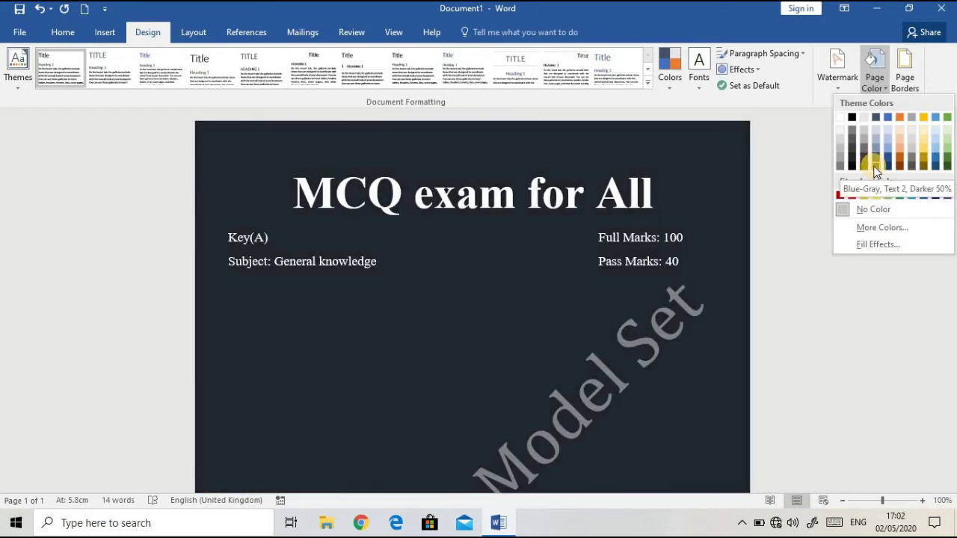
click(874, 166)
scroll(461, 199, down, 2)
scroll(460, 199, down, 1)
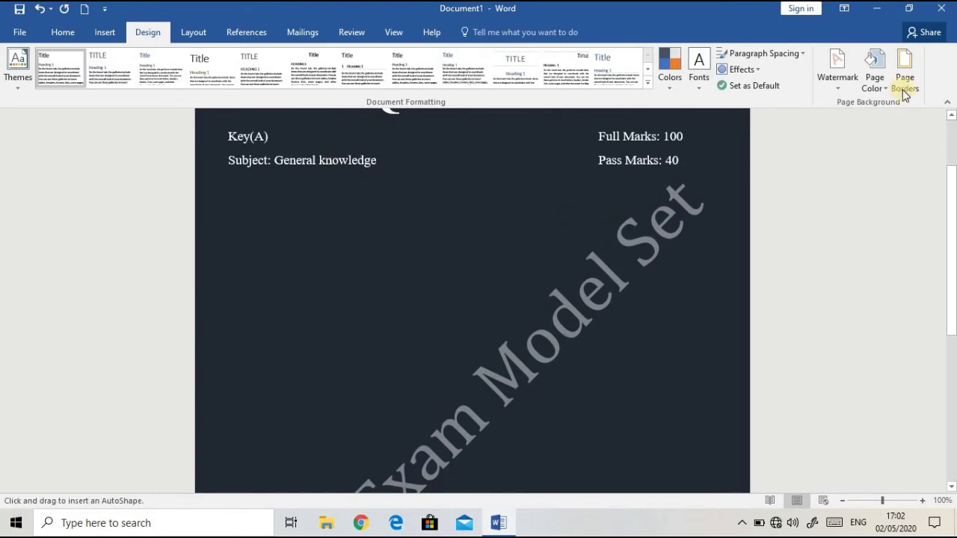
click(905, 79)
click(336, 207)
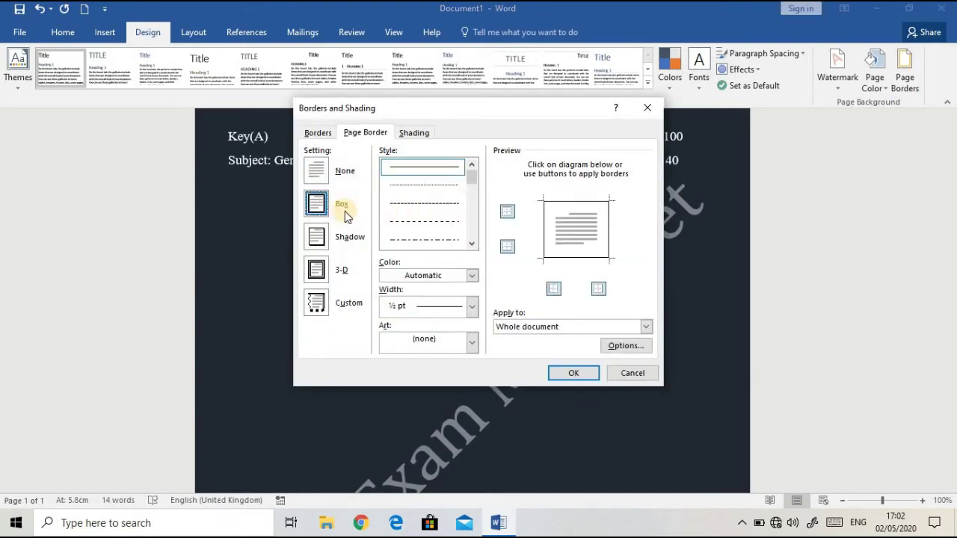
Give the box page border a double-line style.
scroll(438, 216, down, 3)
click(423, 187)
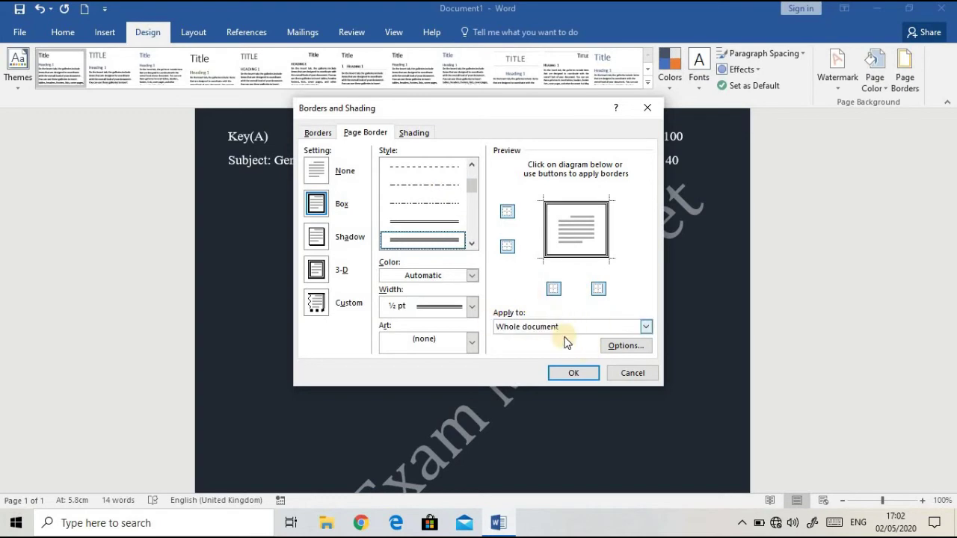
click(573, 372)
Change the page background colour to gold yellow.
scroll(580, 211, up, 3)
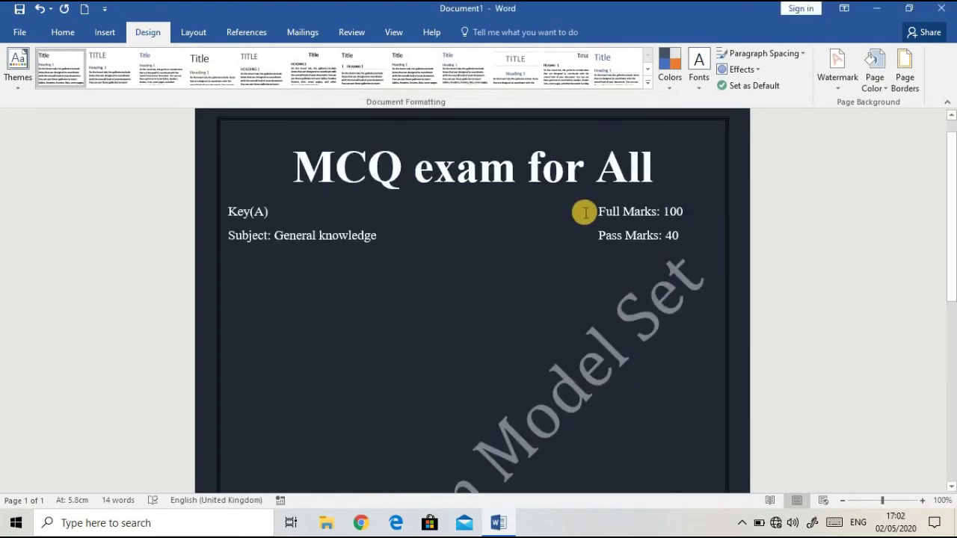
click(881, 83)
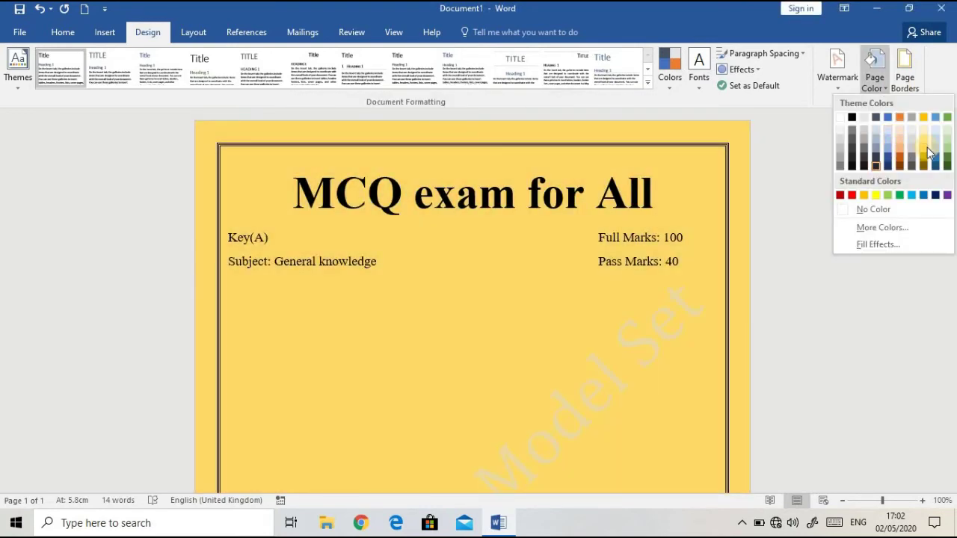
click(929, 153)
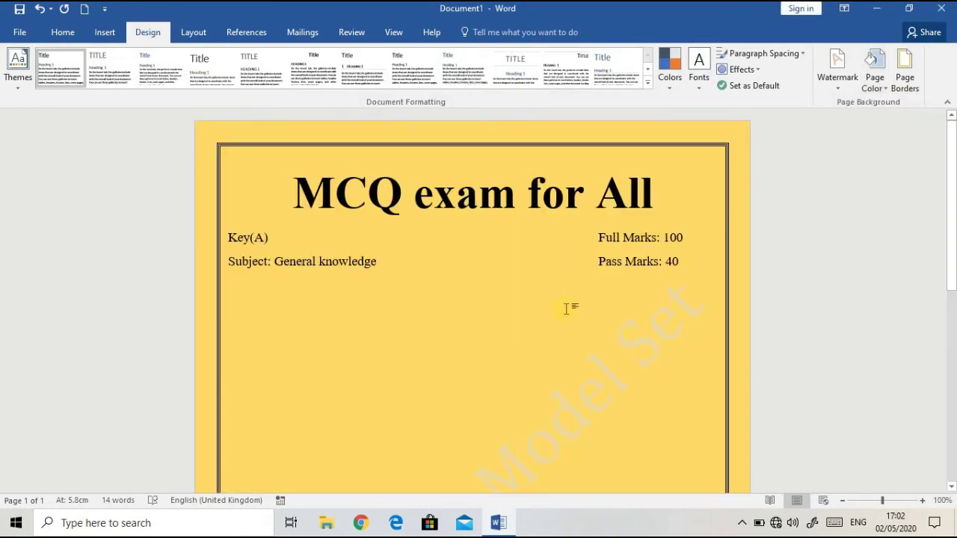
scroll(568, 310, down, 3)
scroll(568, 309, up, 3)
click(59, 36)
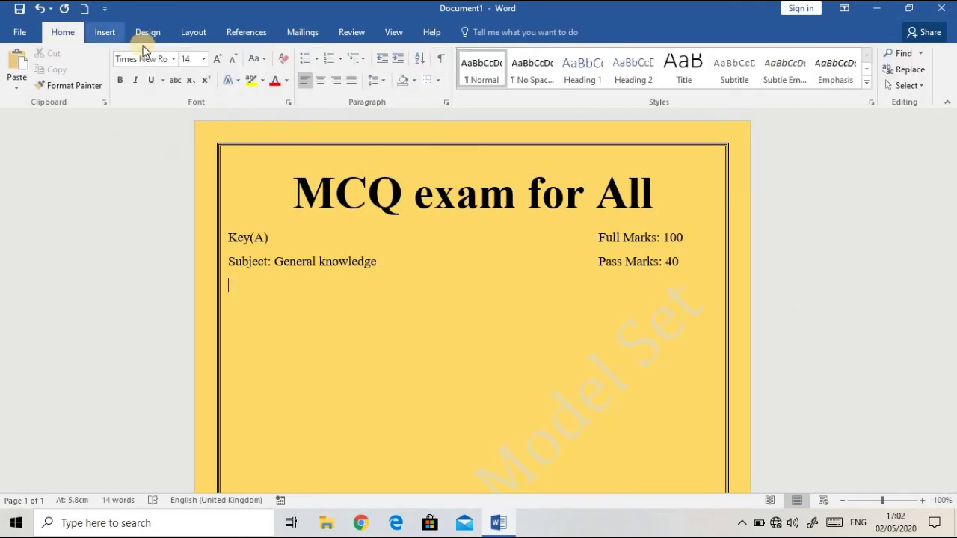
Draw a straight horizontal line across the page below the header.
click(109, 33)
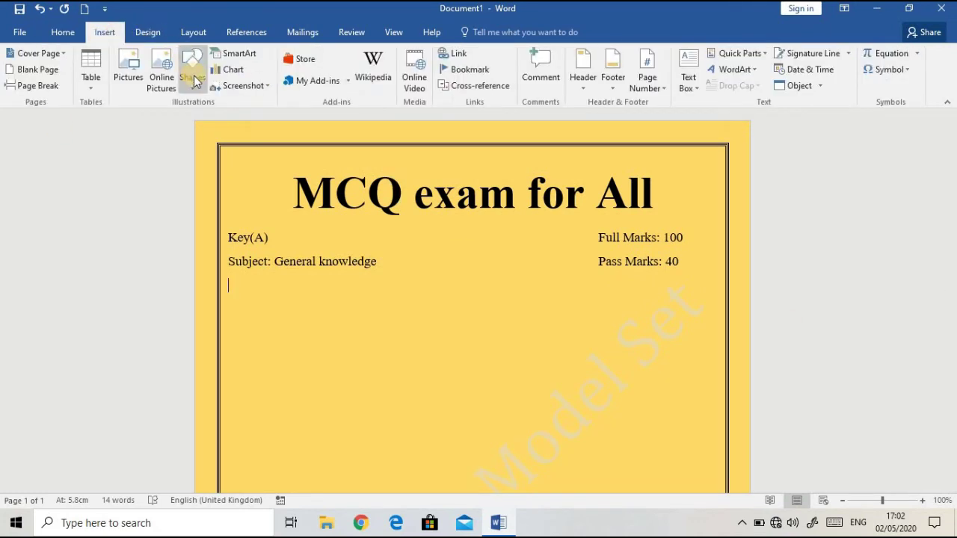
click(193, 79)
click(199, 122)
drag(221, 278, 726, 277)
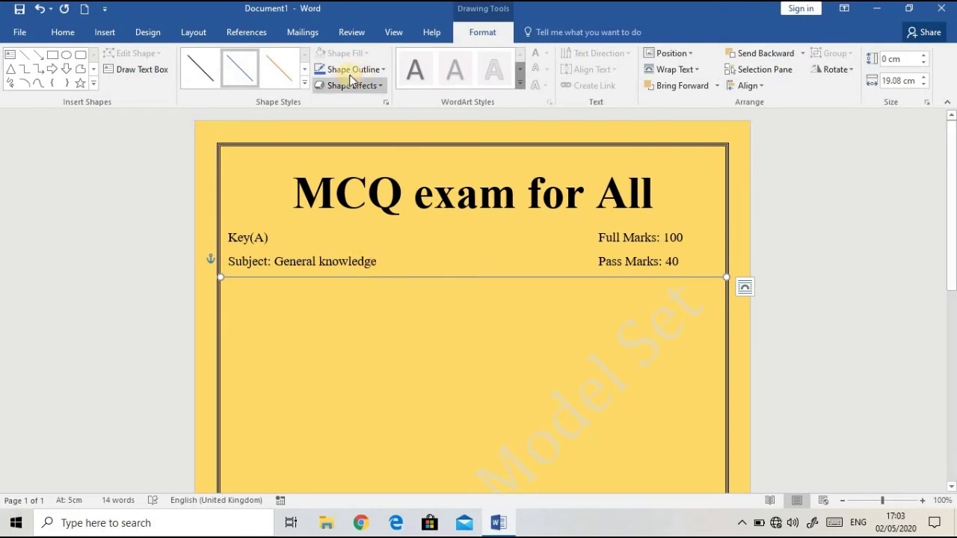
Make the line black with a 3 pt outline weight.
click(381, 69)
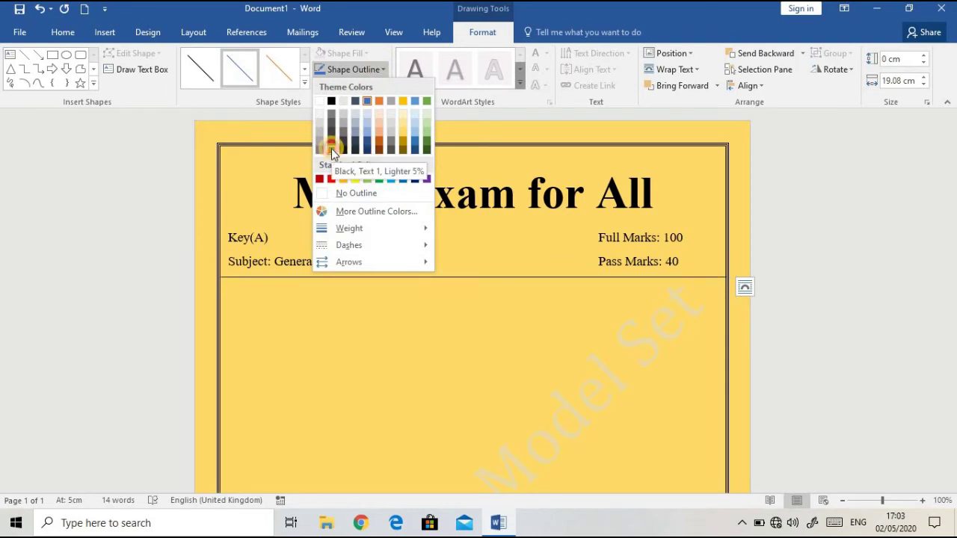
click(331, 148)
click(383, 70)
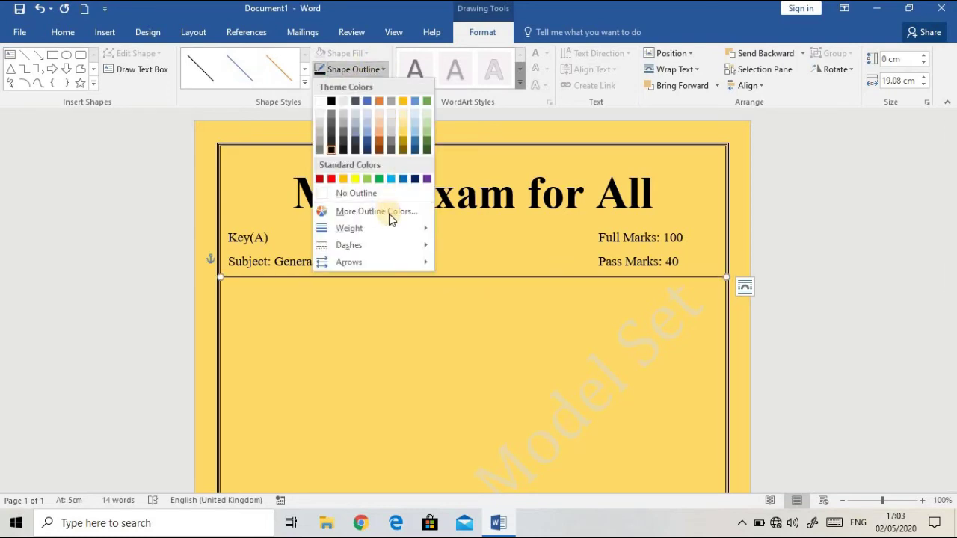
mouse_move(373, 228)
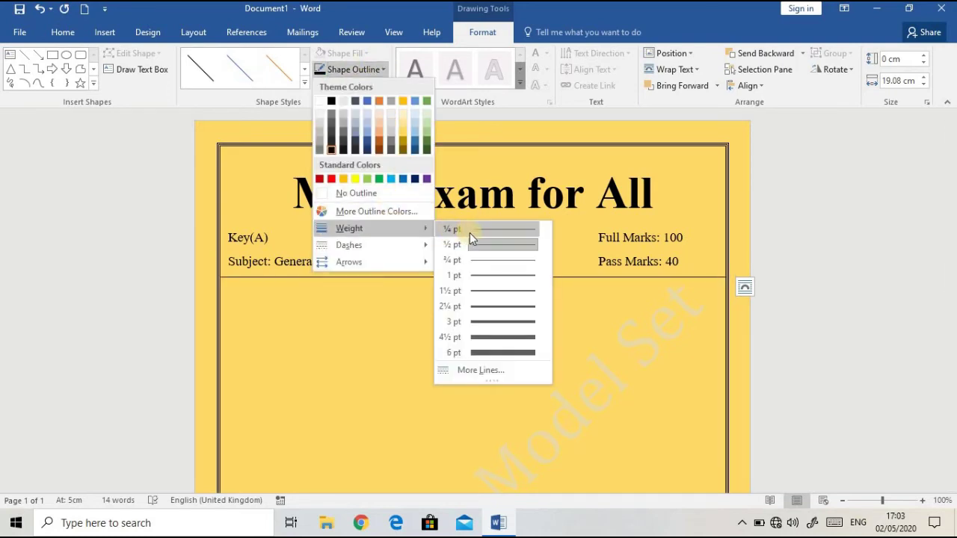
click(492, 291)
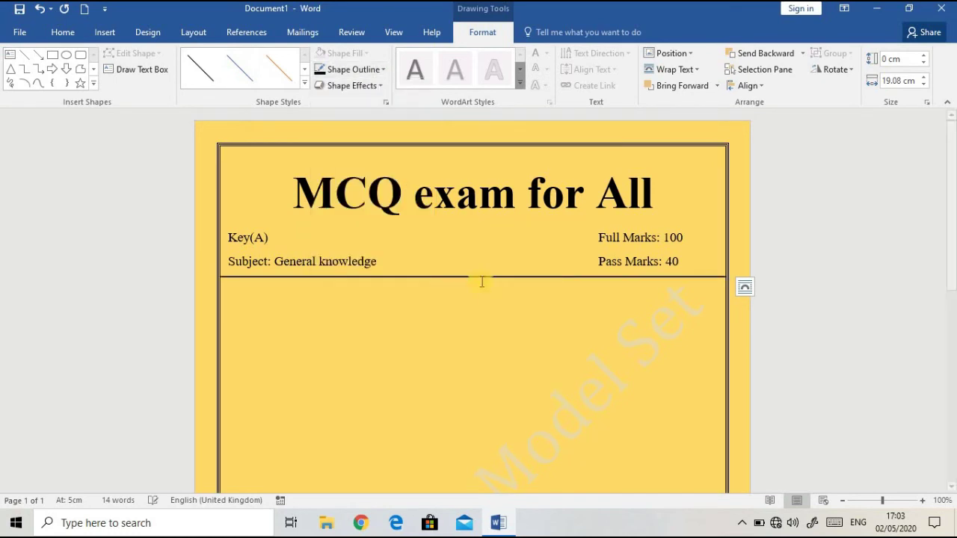
click(382, 69)
mouse_move(408, 228)
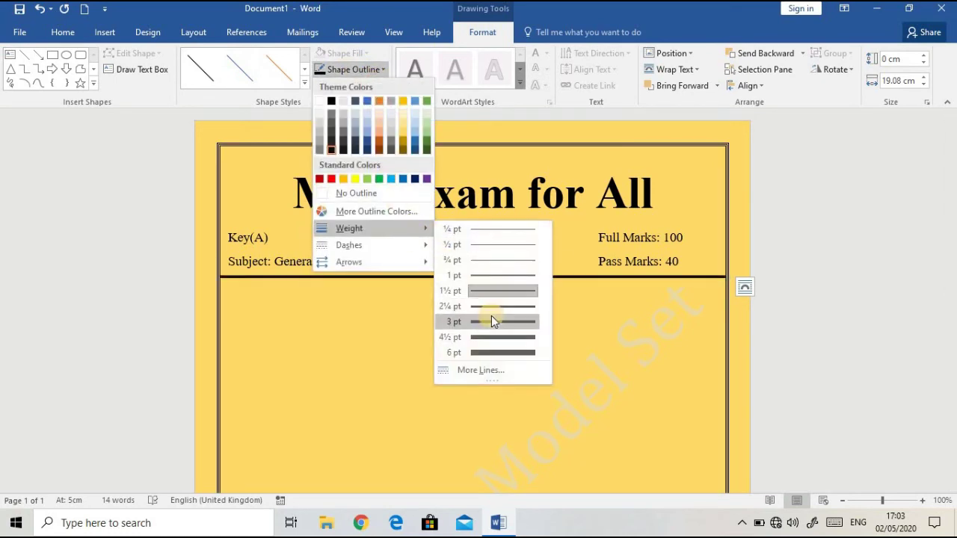
click(490, 313)
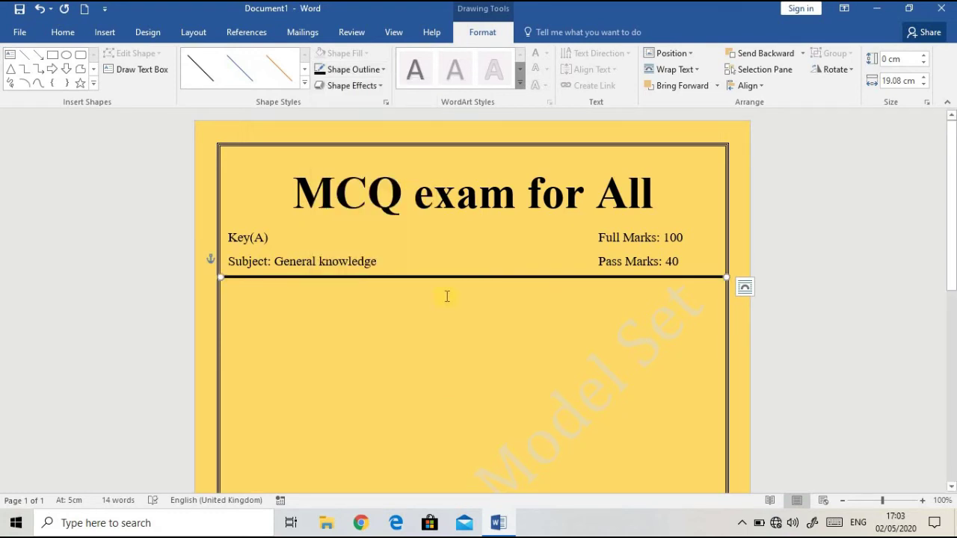
click(404, 303)
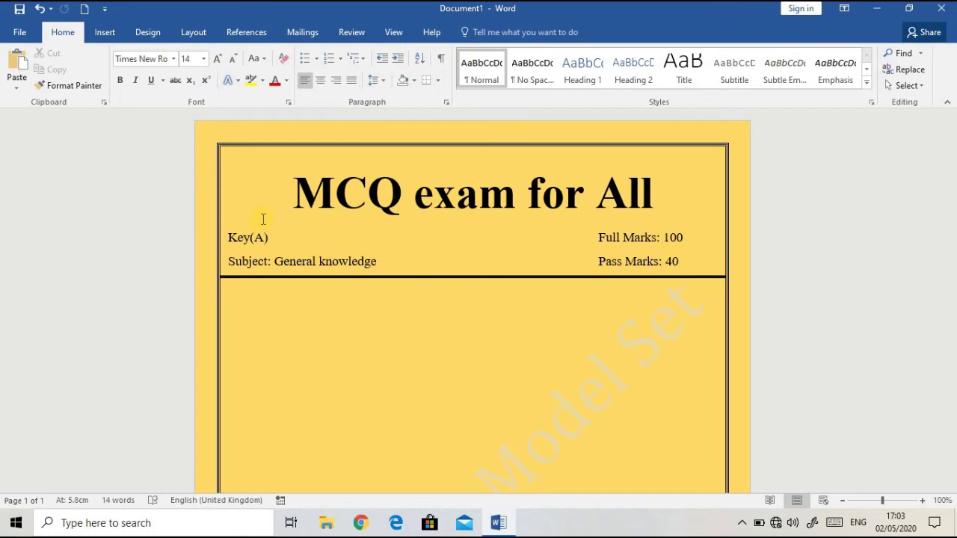
Type question 1 'What is the capital of china ??' with options Dhaka, New Delhi, Beijing, Tokyo.
text(1. )
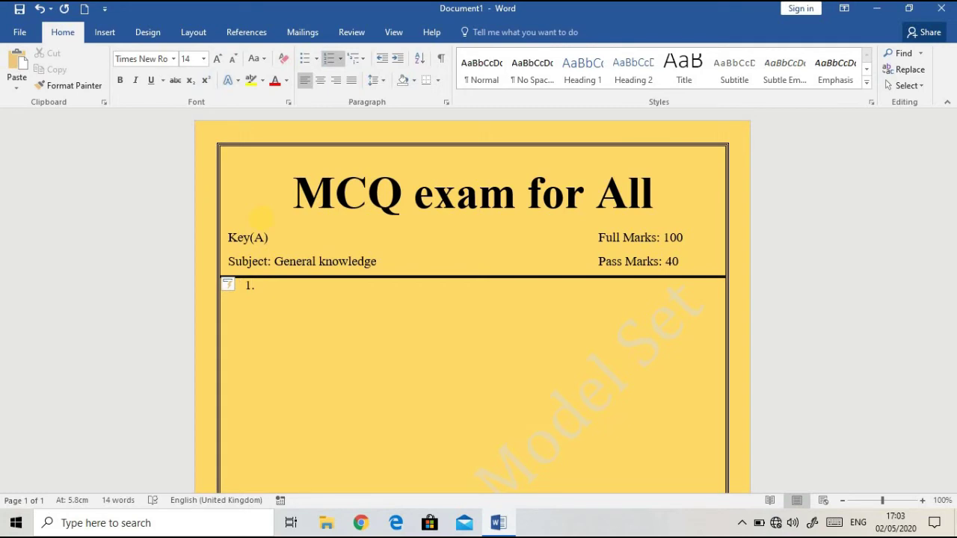
text(What is the ca)
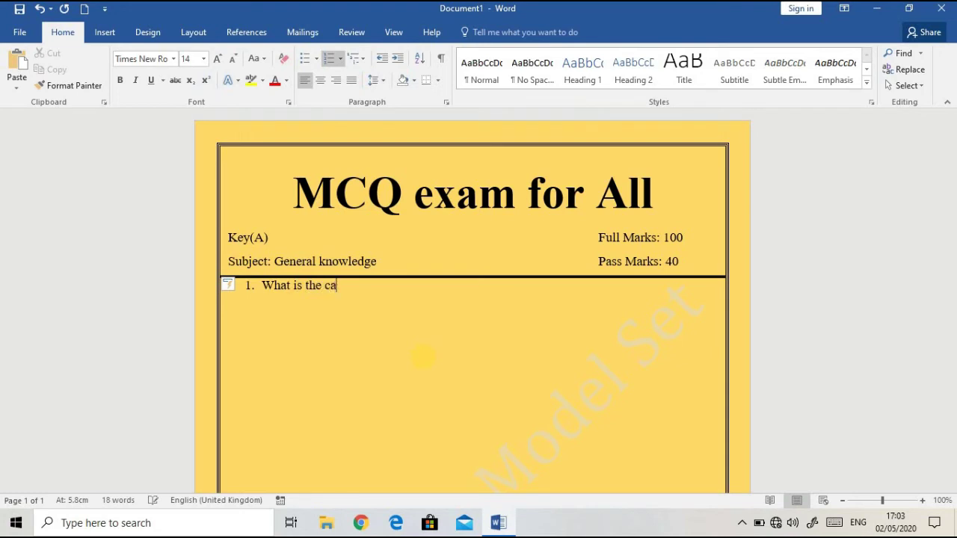
text(pital of china ??)
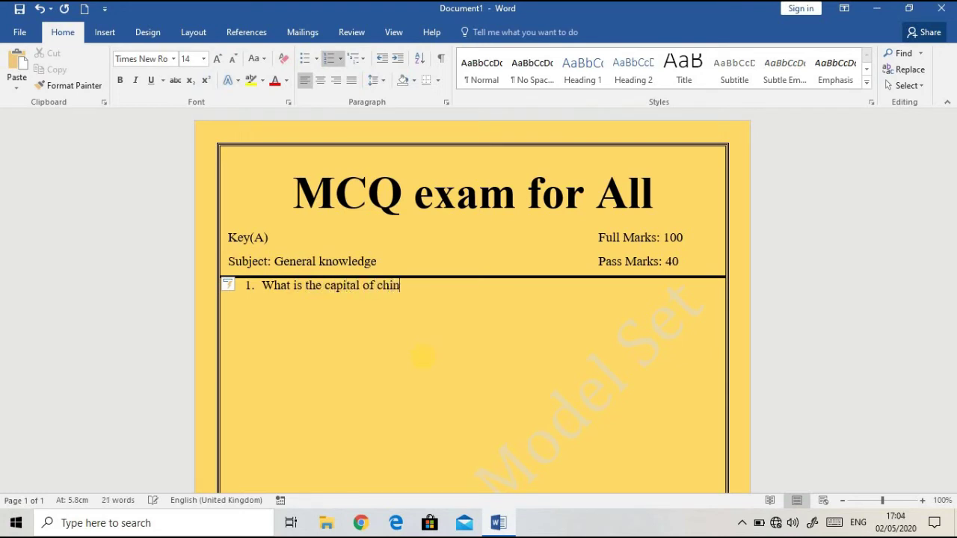
key(Return)
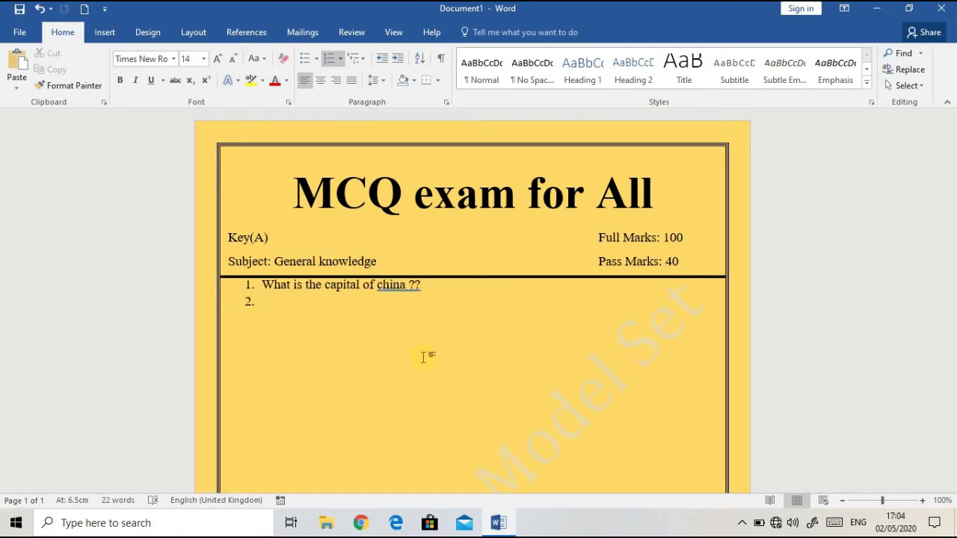
key(Tab)
text(Dhaka)
key(Return)
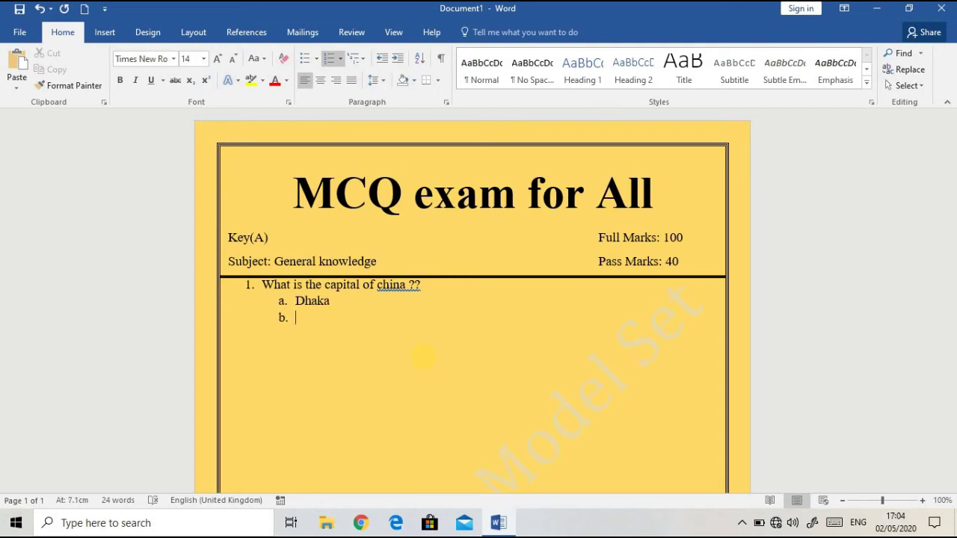
text(New Delhi)
key(Return)
text(Beijing)
key(Return)
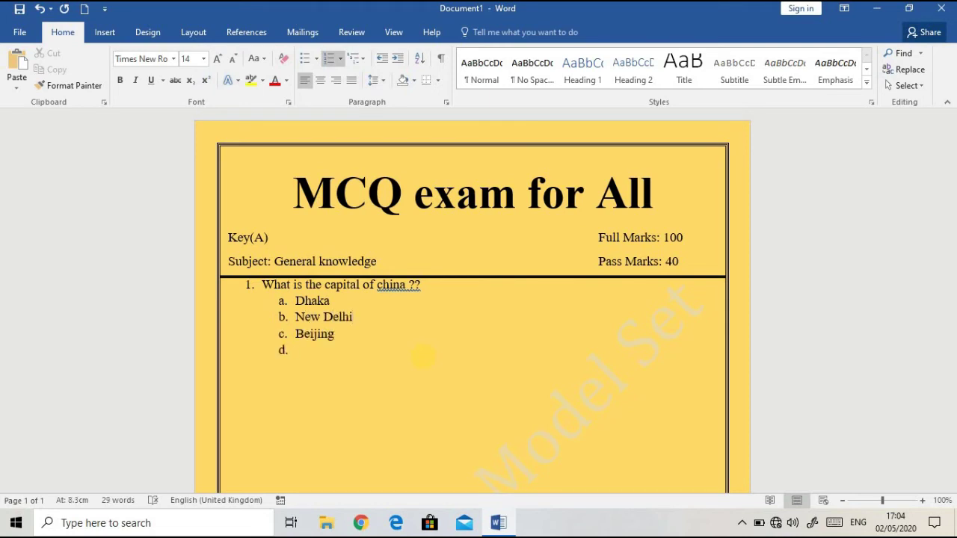
text(Tokyo)
key(BackSpace)
text(o)
Split question 1's four options into two columns and begin item '2.' below them.
drag(290, 350, 279, 301)
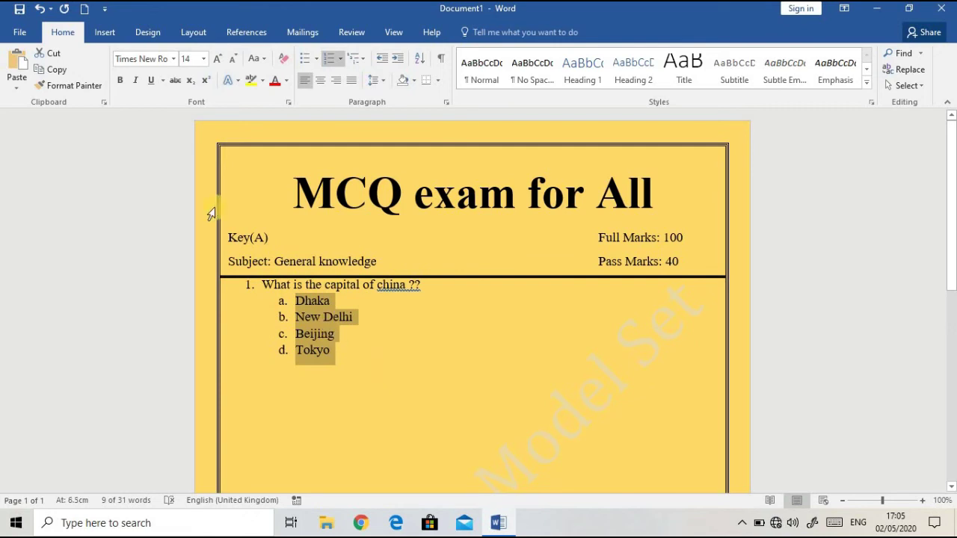
click(192, 33)
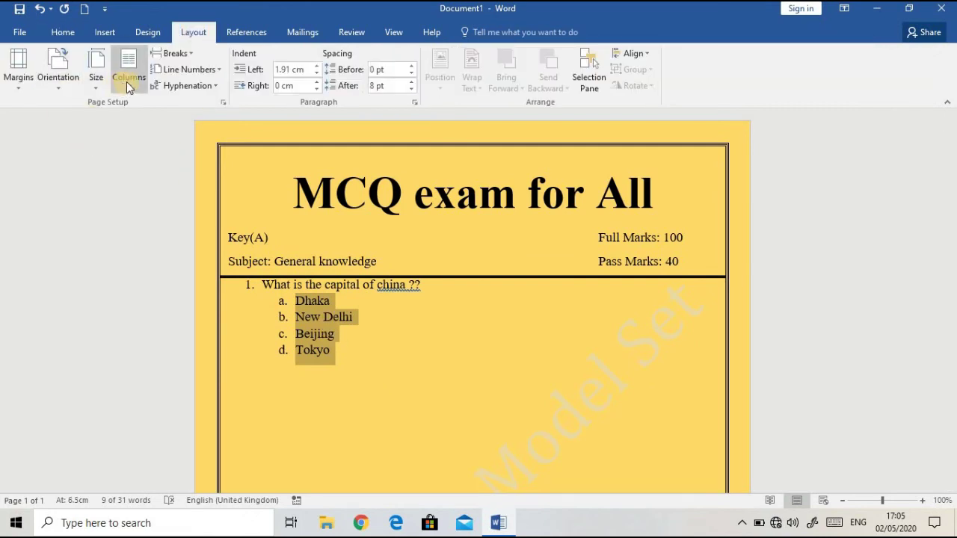
click(127, 82)
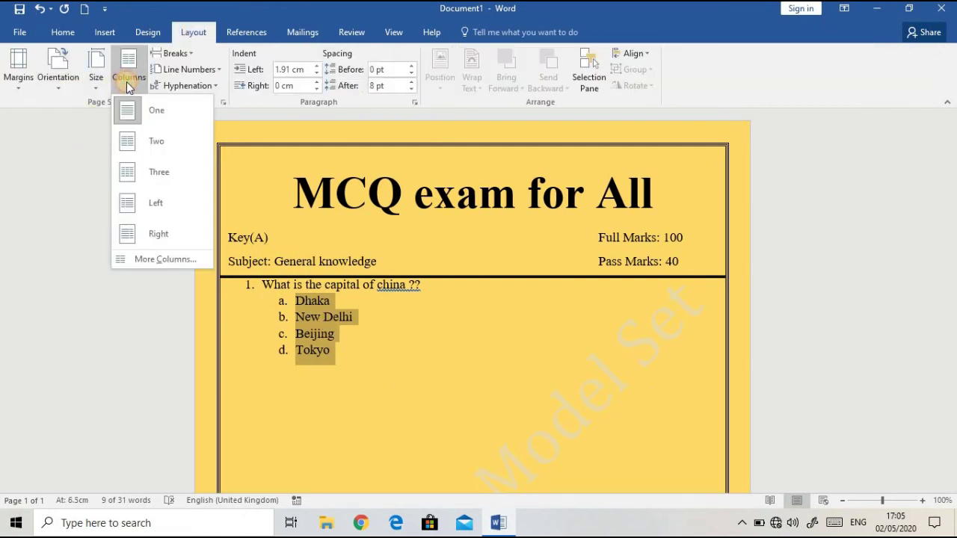
click(172, 142)
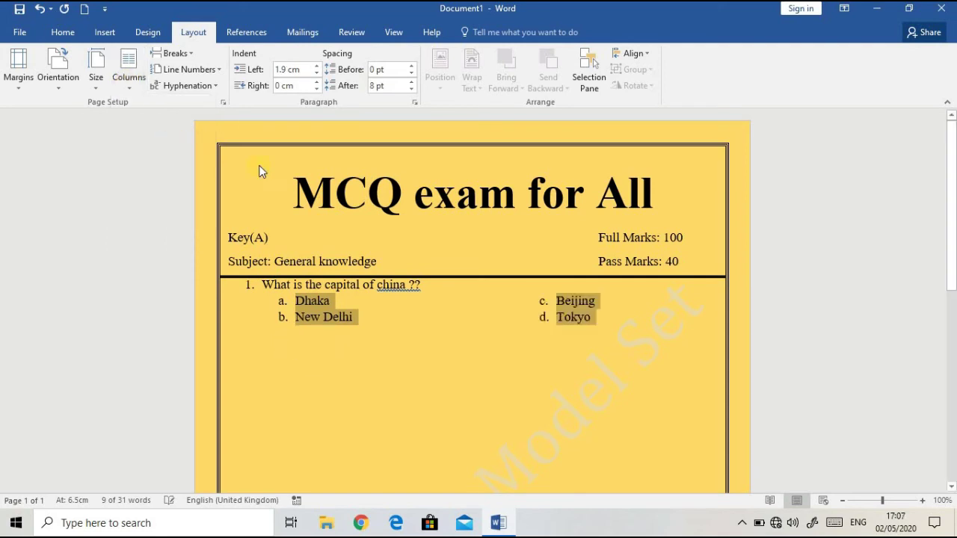
click(602, 321)
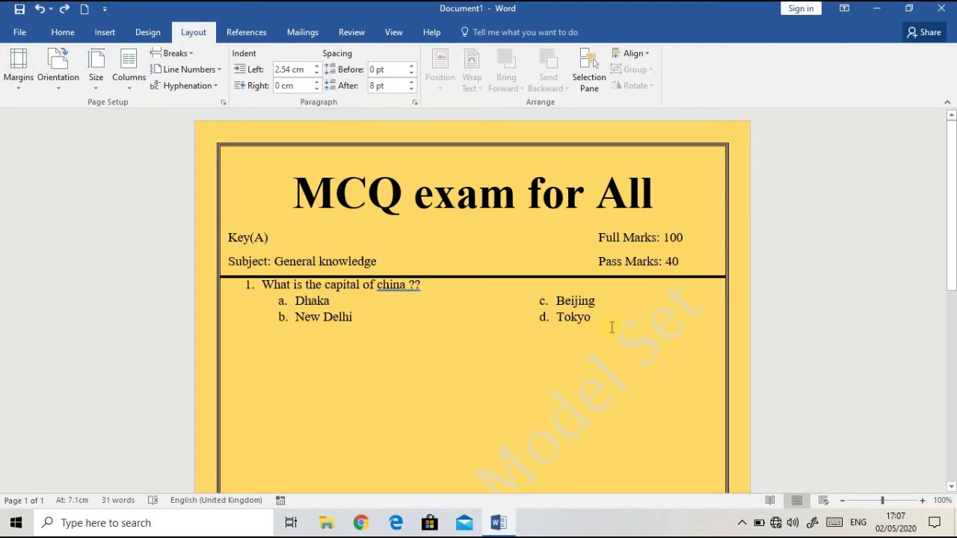
click(254, 342)
key(Return)
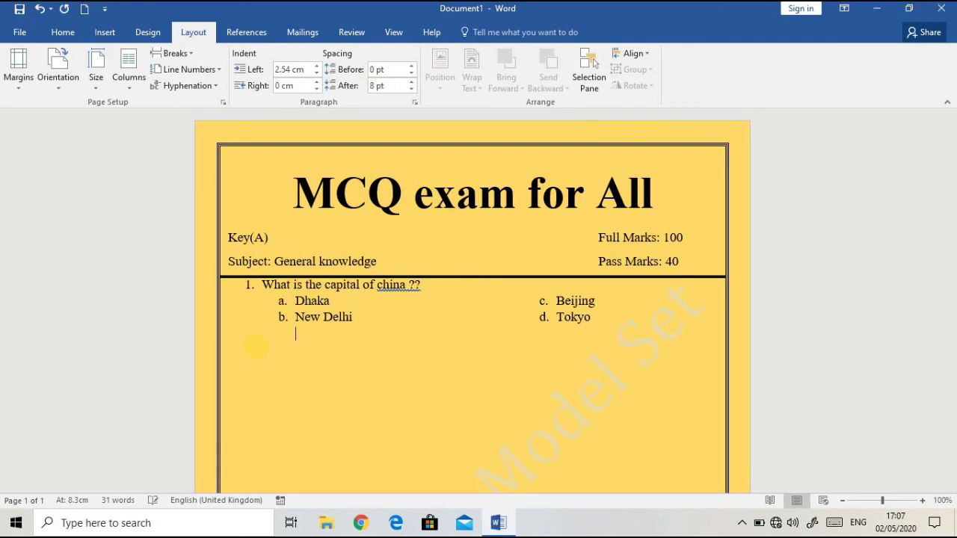
text(2.)
Paste question 2, 'Which is the biggest lake of the world ??', and set it to one column.
click(63, 32)
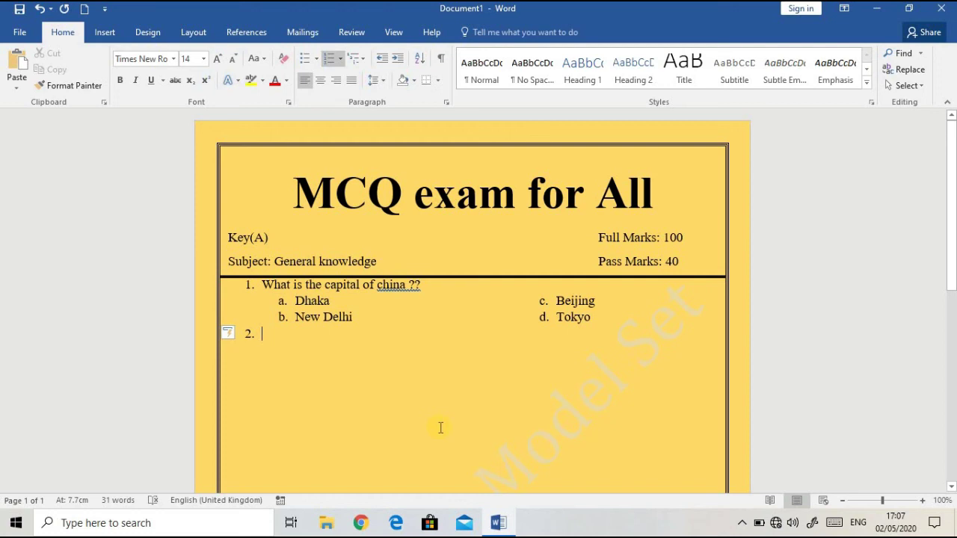
text(Which is the biggest lake of the world ??)
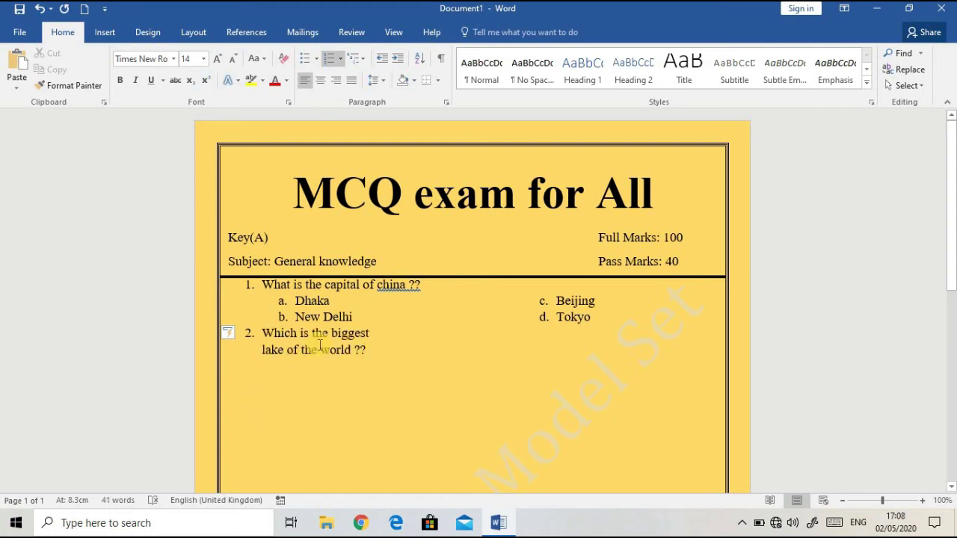
click(261, 350)
click(193, 32)
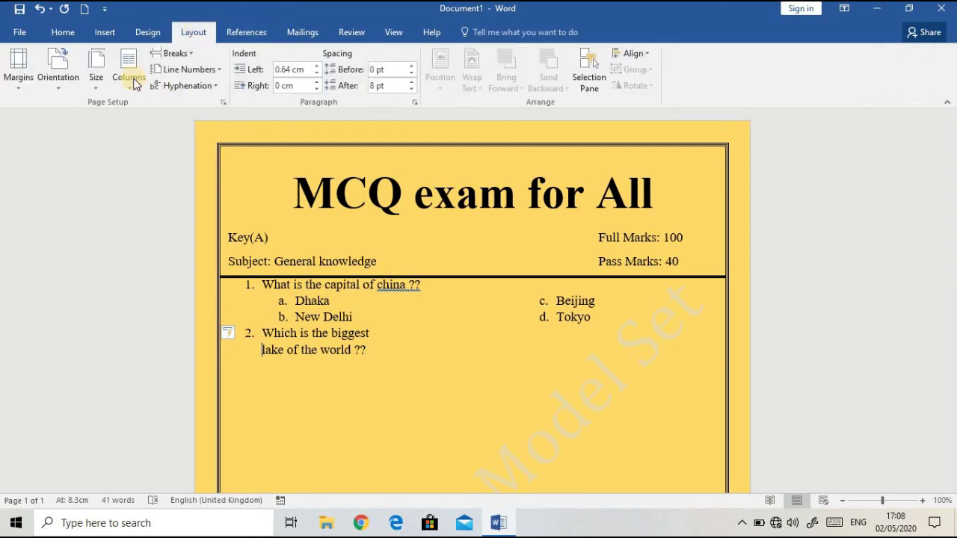
click(129, 69)
click(155, 112)
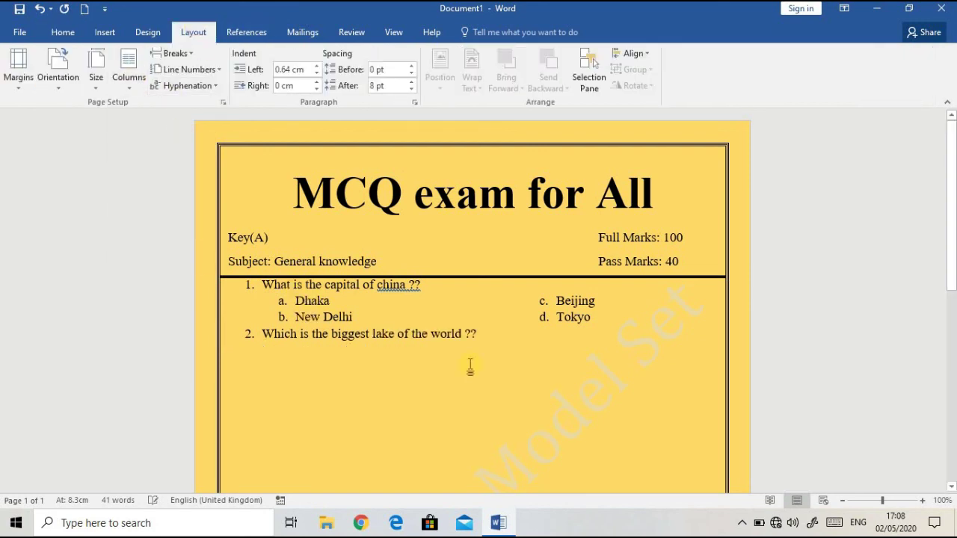
Indent answer option a below question 2, then select the four lake answers.
click(485, 333)
key(Return)
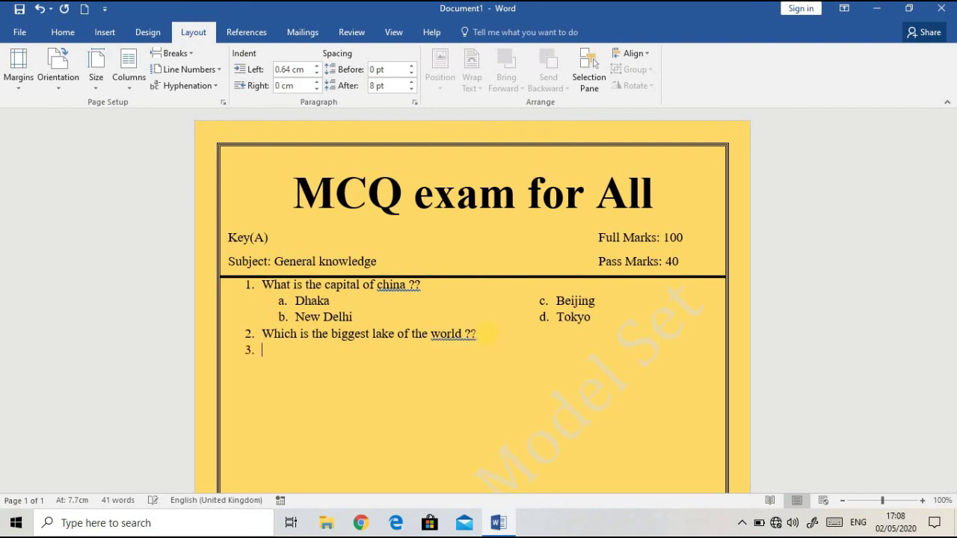
key(Tab)
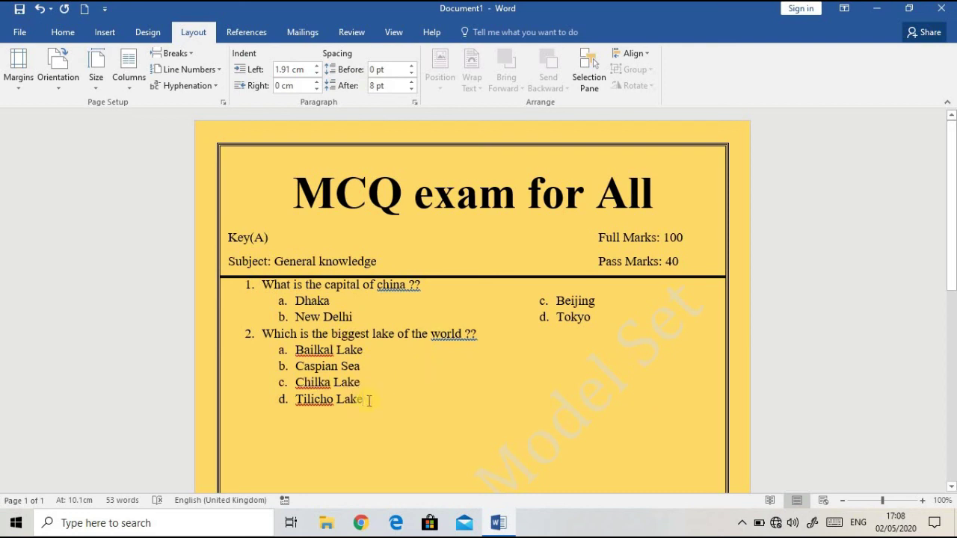
drag(368, 400, 274, 348)
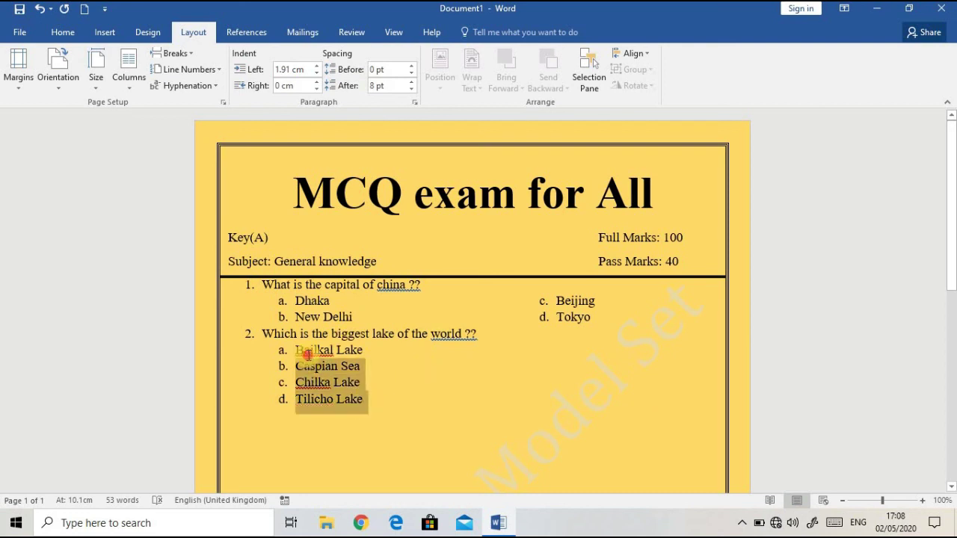
Lay question 2's four lake answers out in two columns and type '3.' below.
click(128, 71)
click(157, 140)
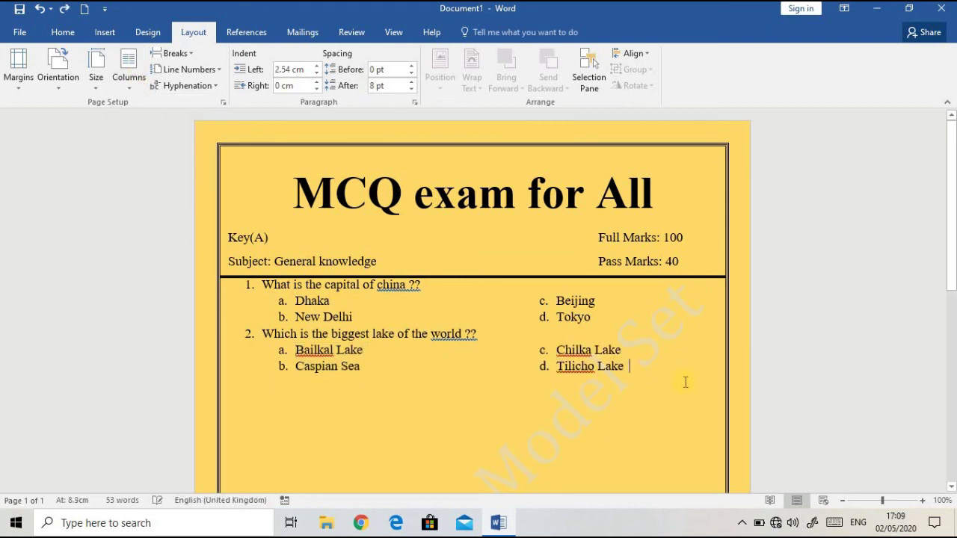
click(257, 392)
text(3.)
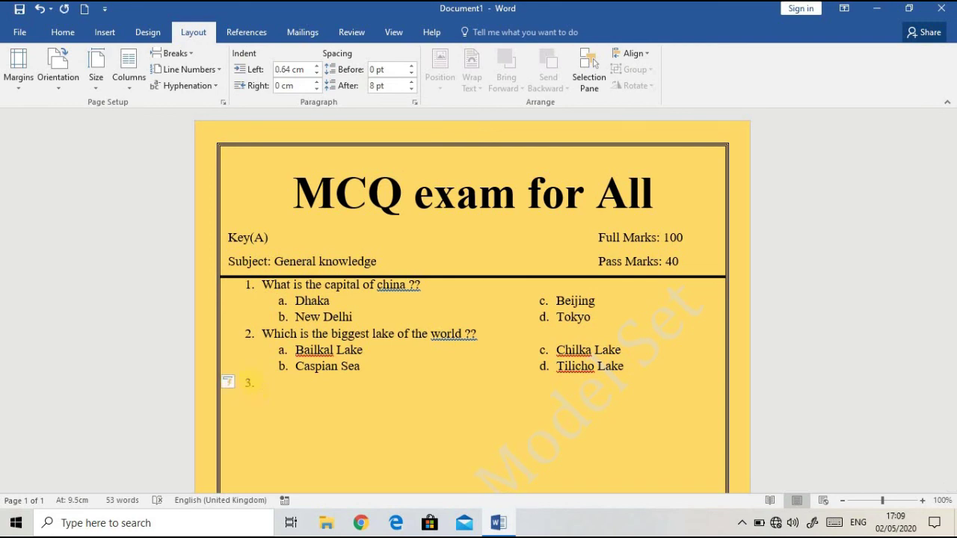
scroll(421, 263, down, 1)
scroll(690, 251, up, 1)
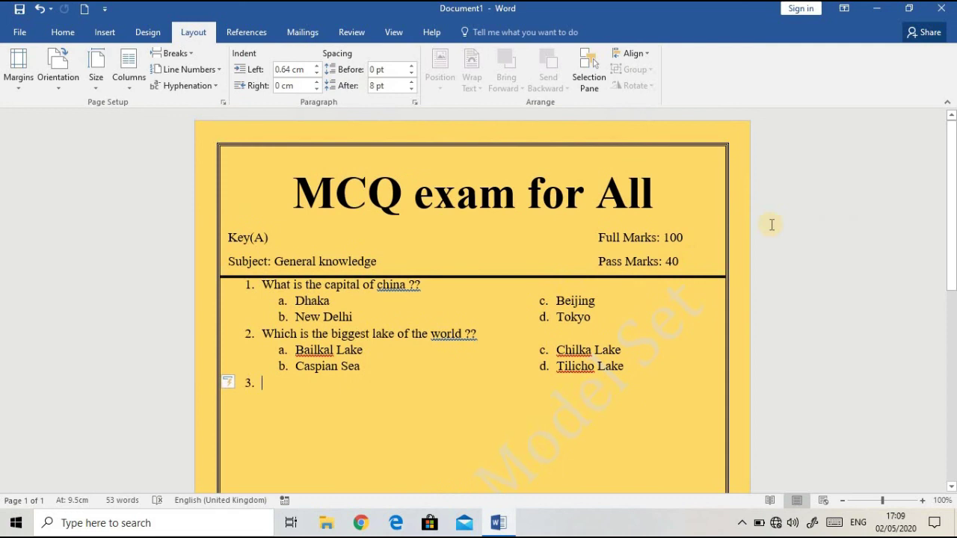